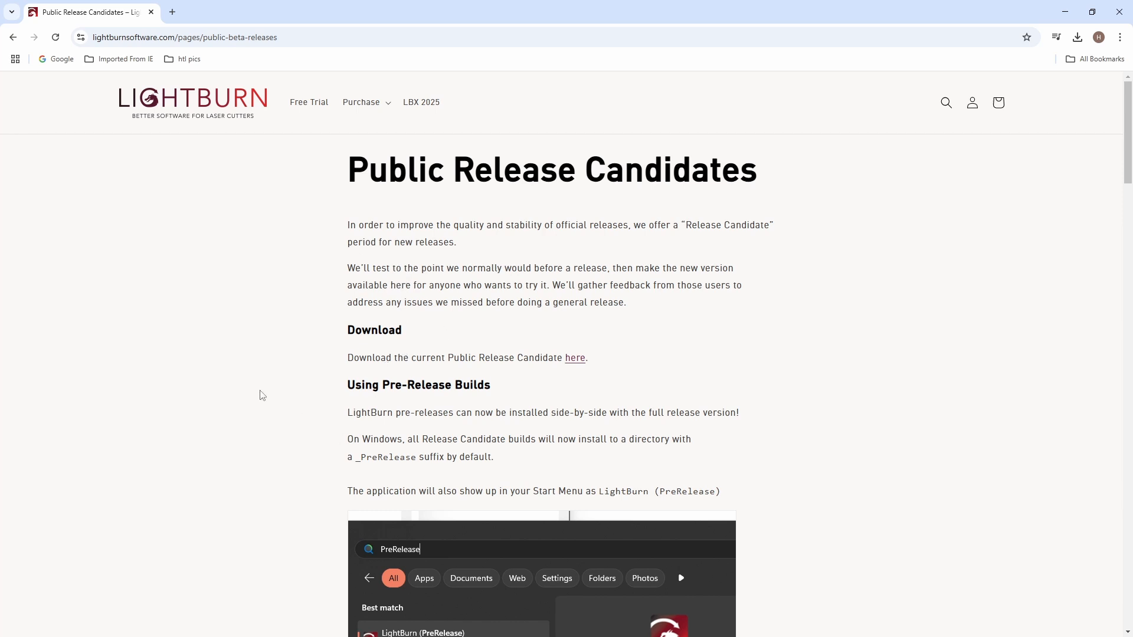
# Review the Public Release Candidates page and download the Windows installer from the latest LightBurn-v2.0.00-RC-2 folder.
pyautogui.scroll(-8, 373, 425)
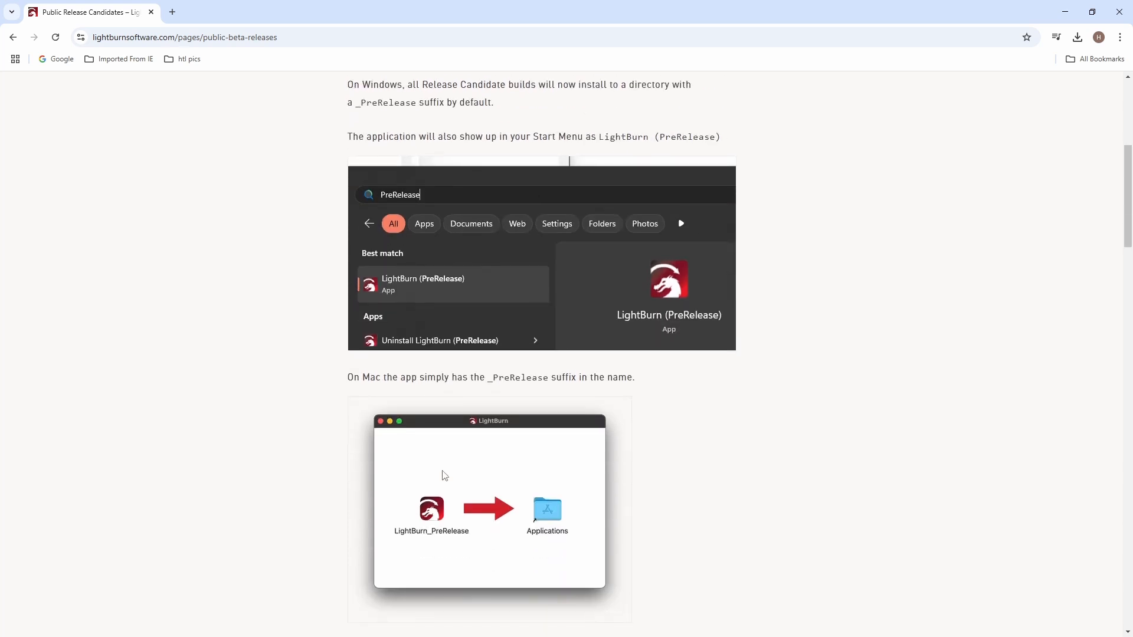
pyautogui.scroll(-1, 455, 479)
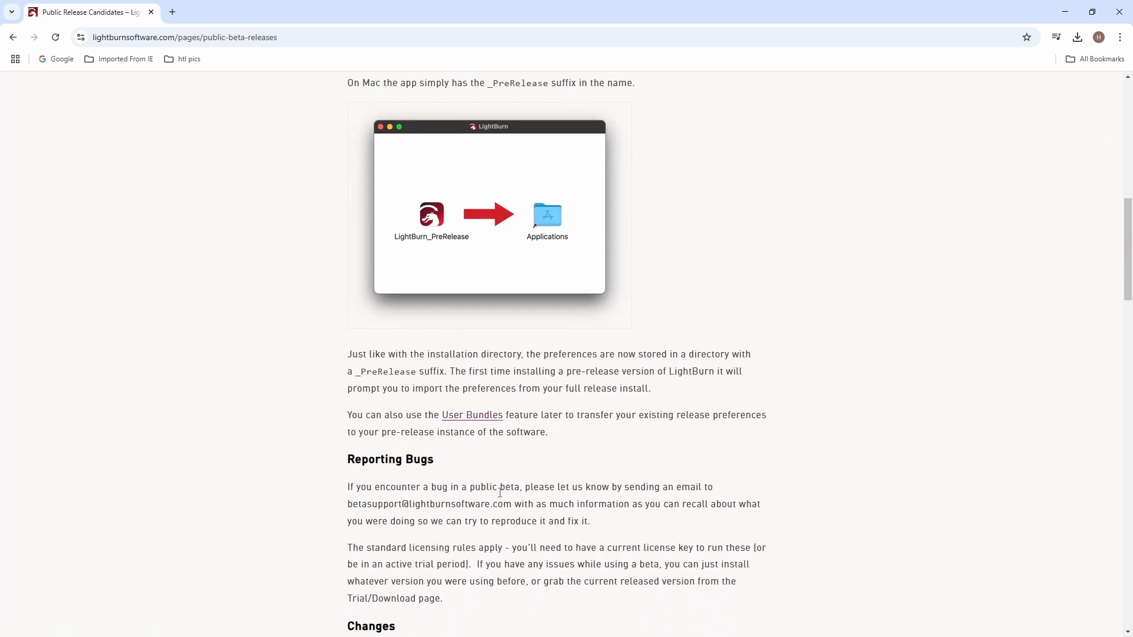
pyautogui.scroll(9, 499, 492)
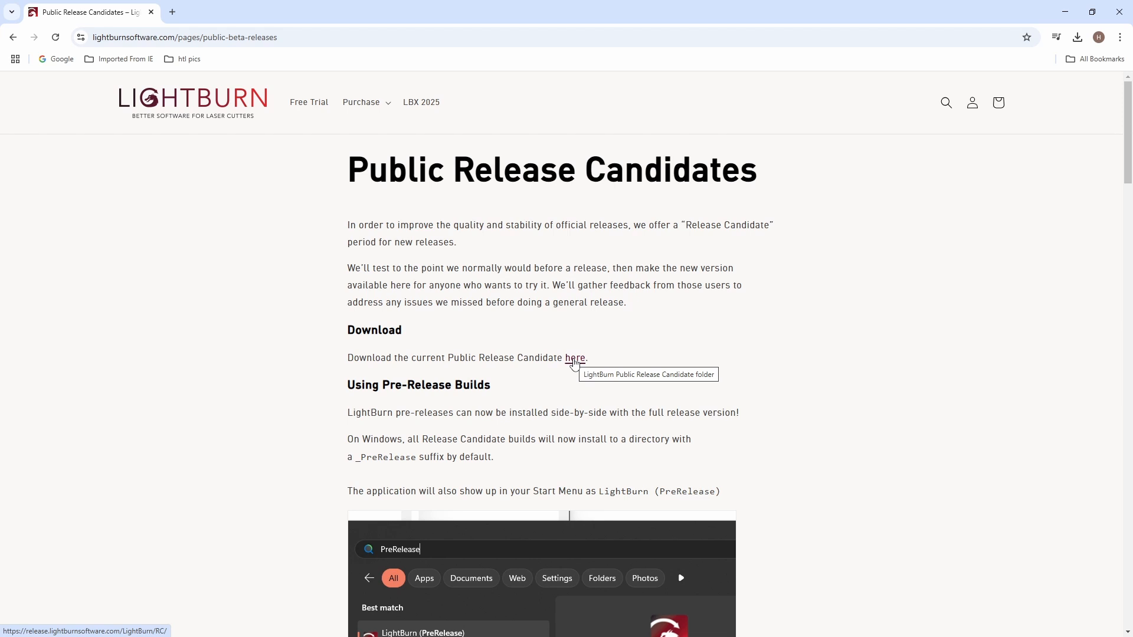
pyautogui.click(575, 360)
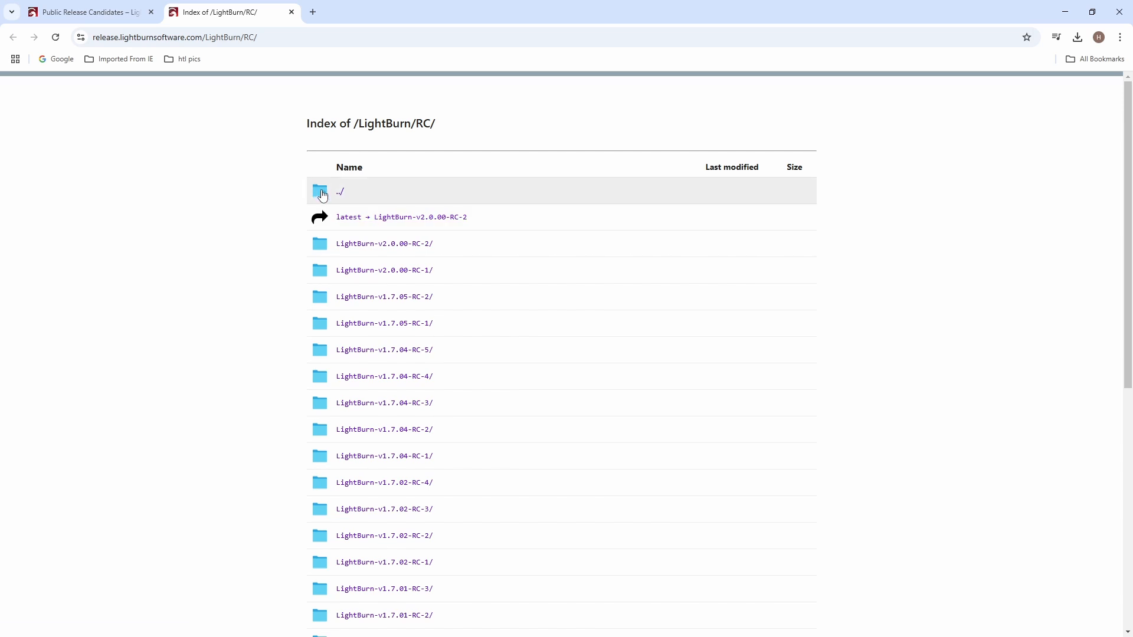
pyautogui.click(402, 218)
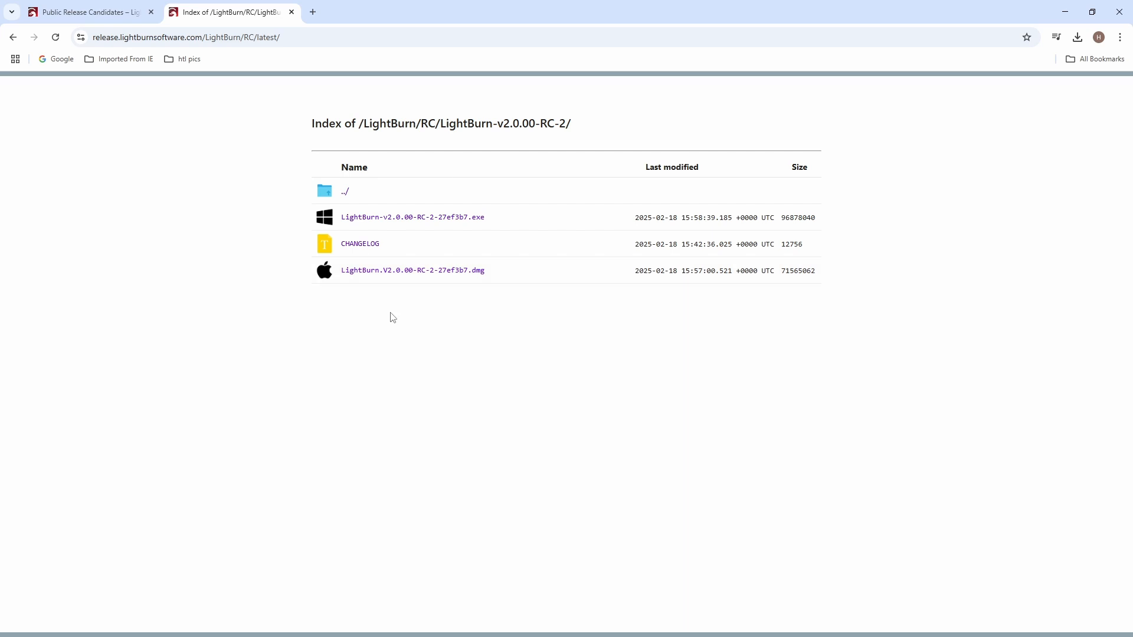
pyautogui.click(406, 219)
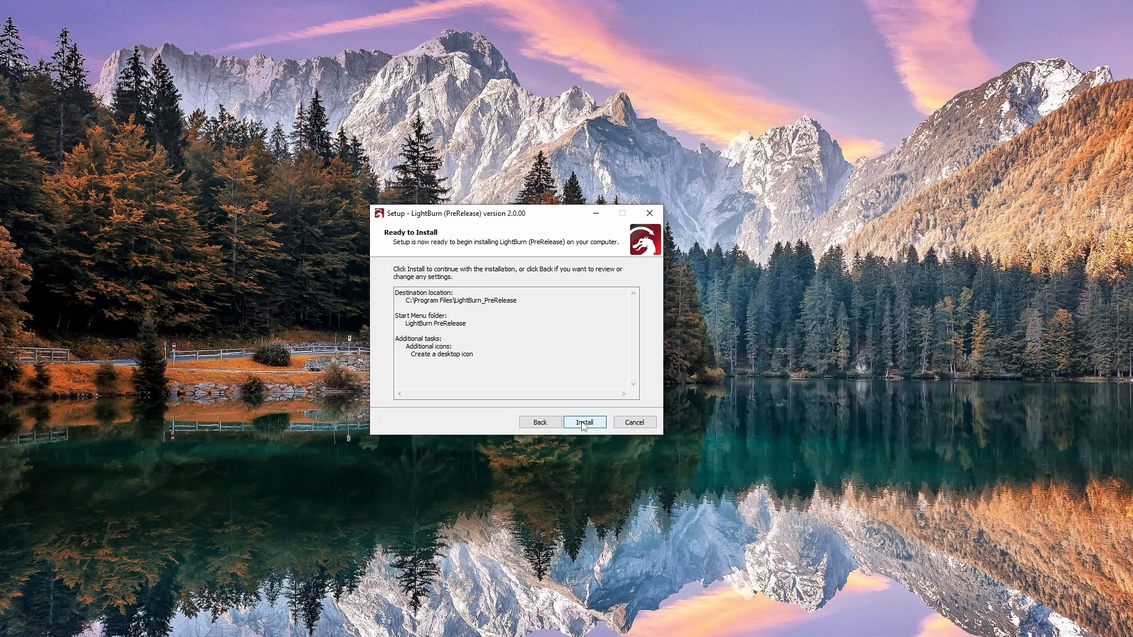
# Install LightBurn (PreRelease) 2.0.00 with the listed settings and accept its End User License Agreement.
pyautogui.click(583, 422)
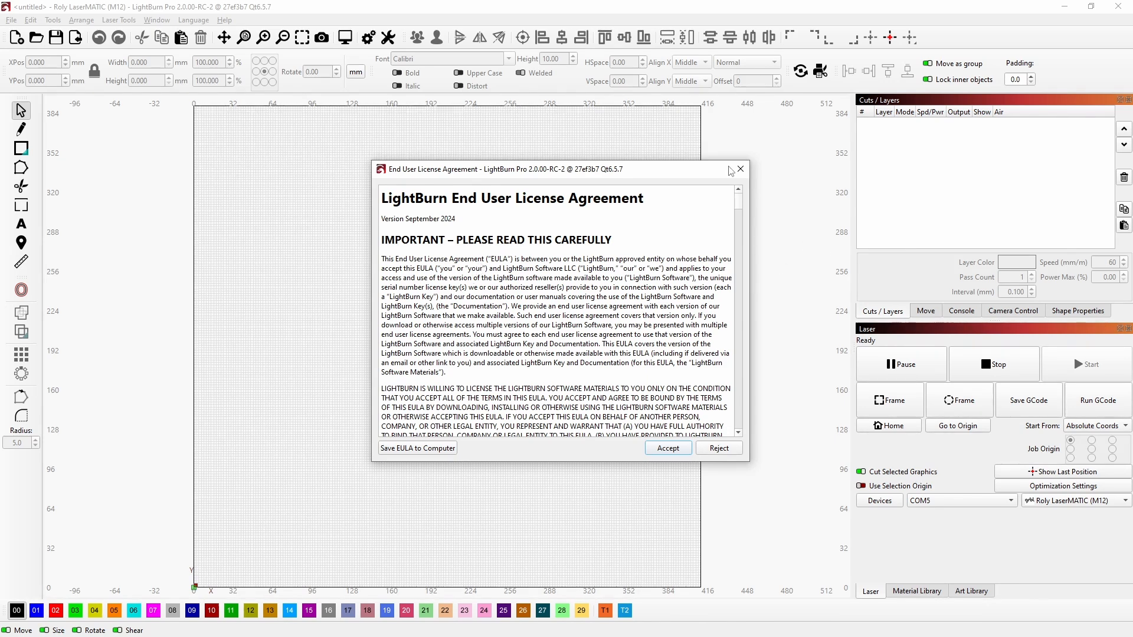
pyautogui.click(670, 453)
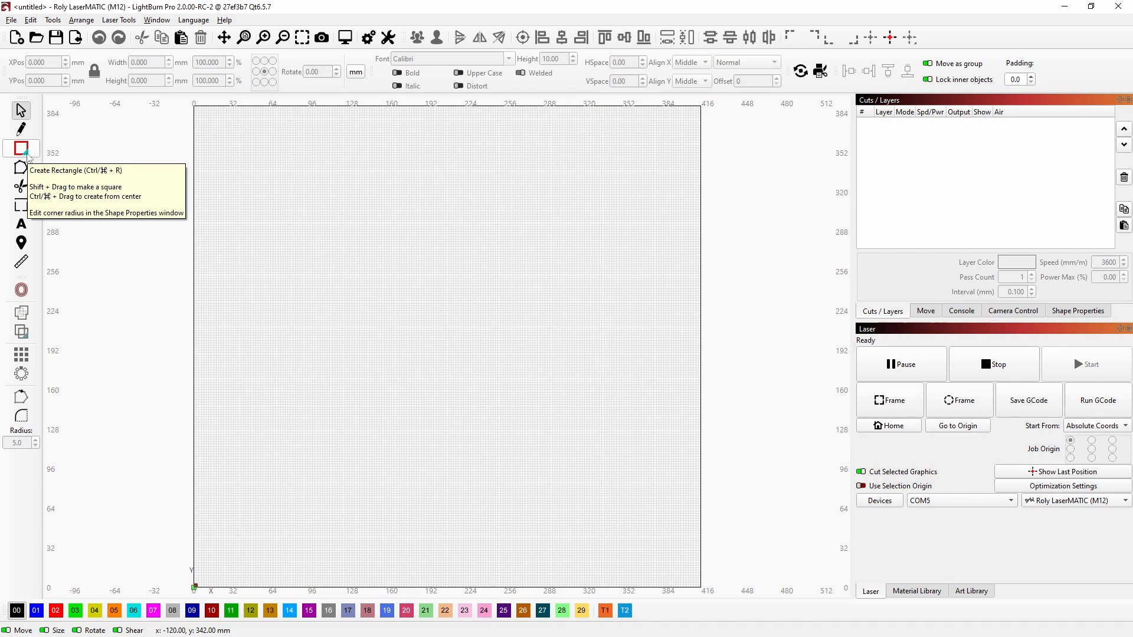
# Draw a five-pointed star in the upper workspace and stretch it to about 107 mm wide and 94 mm high.
pyautogui.click(27, 155)
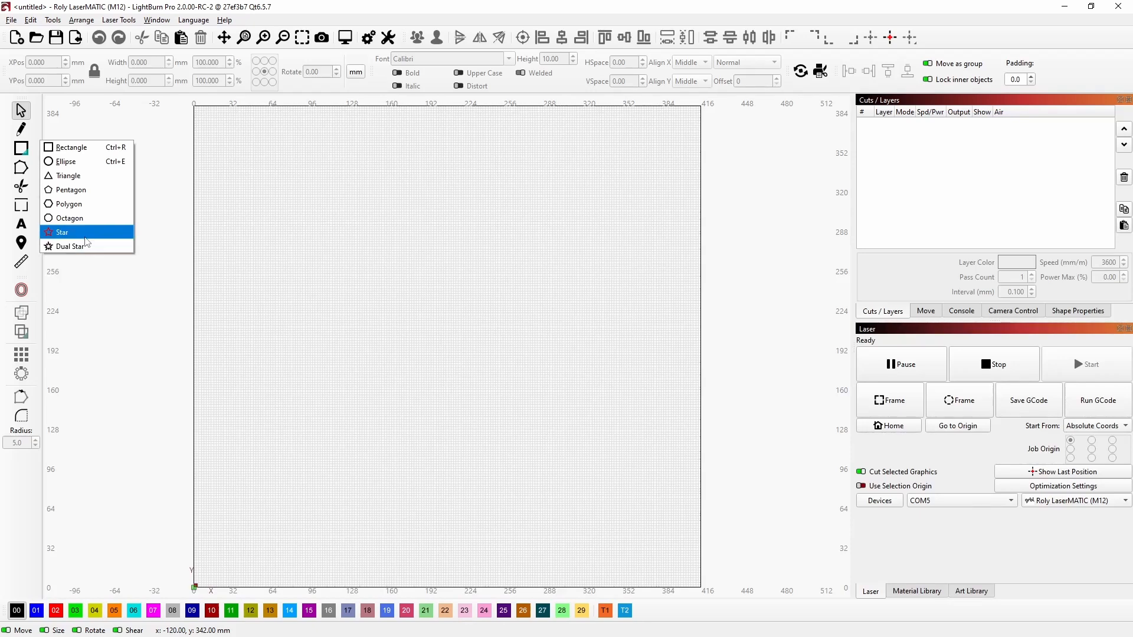
pyautogui.click(87, 246)
pyautogui.moveTo(370, 209); pyautogui.dragTo(505, 278)
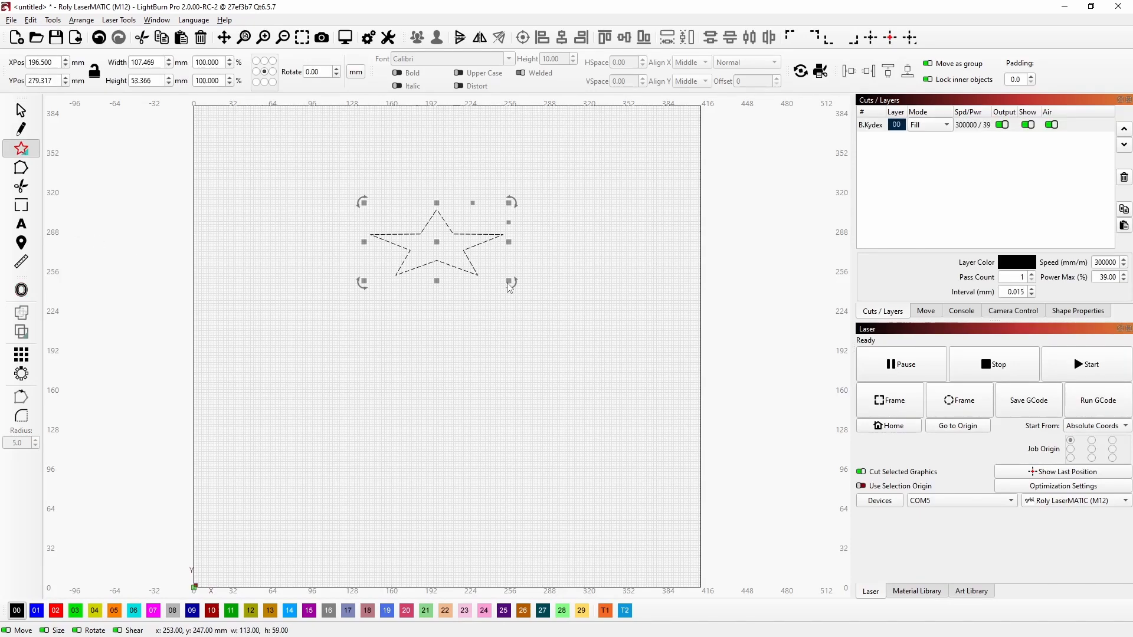
pyautogui.moveTo(437, 282); pyautogui.dragTo(435, 329)
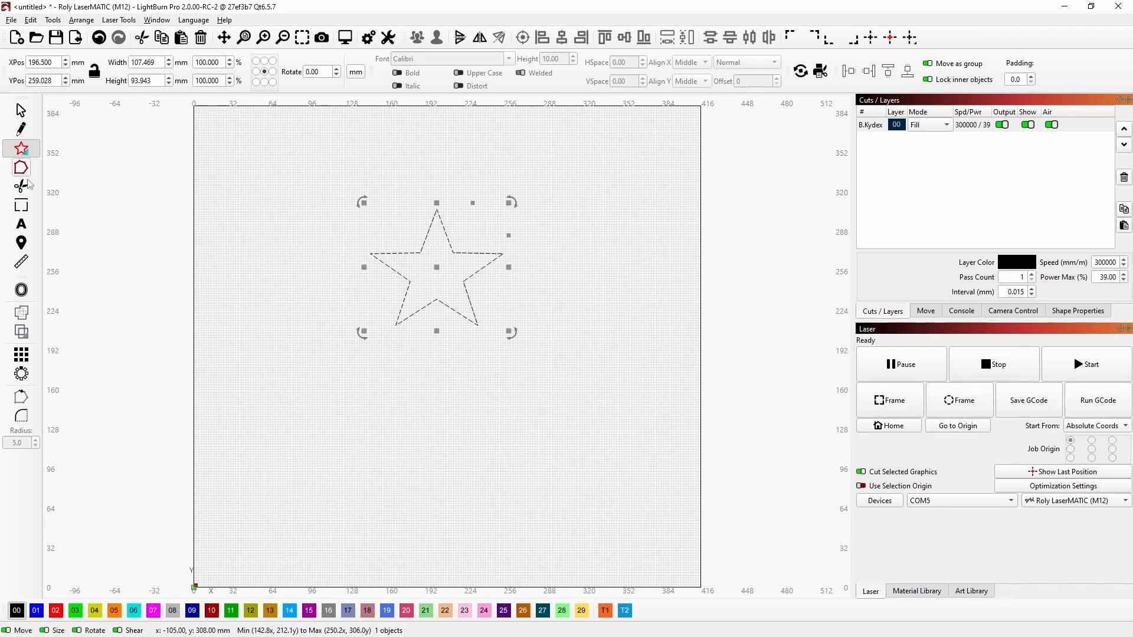
# Move the star to the workspace's upper-left area and place a freehand dual star about 117 by 112 mm beside it.
pyautogui.click(36, 156)
pyautogui.click(83, 246)
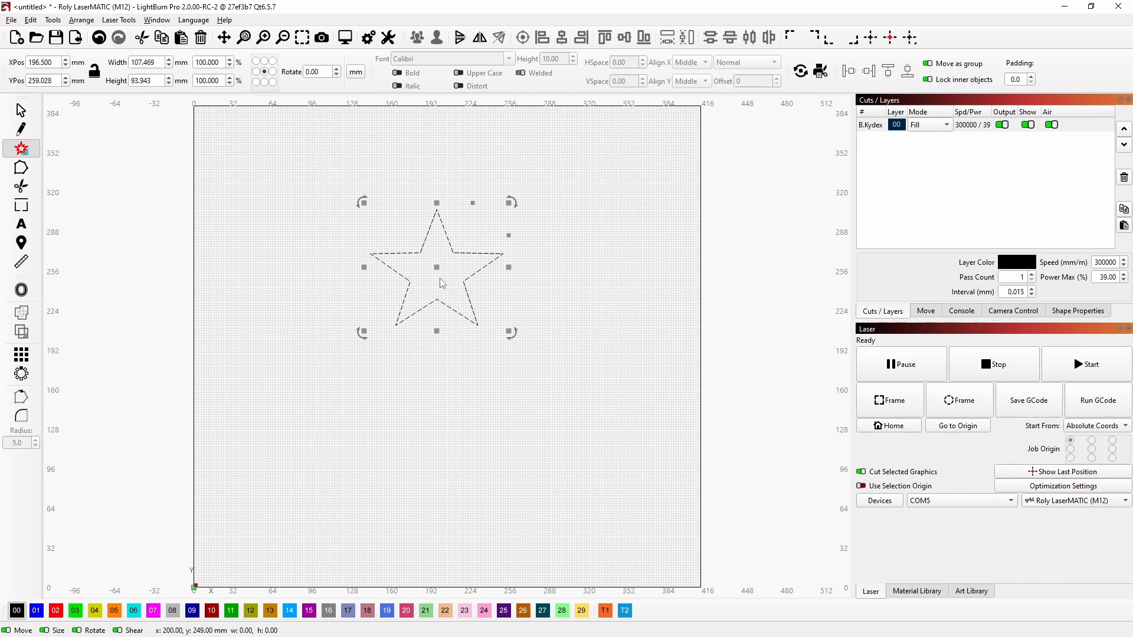
pyautogui.moveTo(427, 253); pyautogui.dragTo(269, 180)
pyautogui.moveTo(495, 291); pyautogui.dragTo(614, 399)
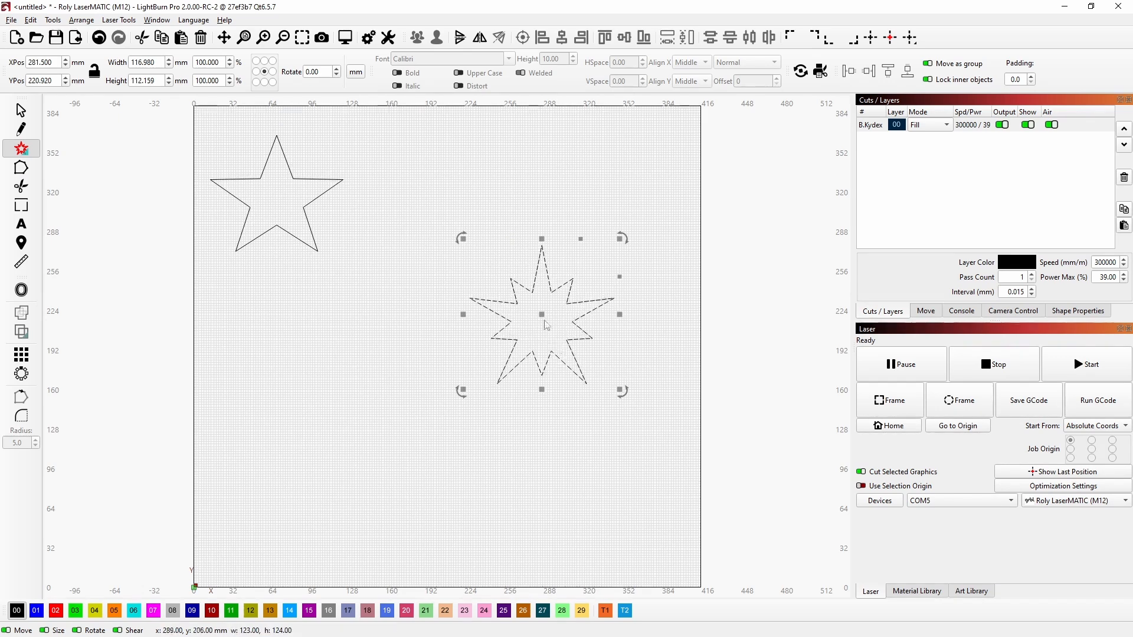
pyautogui.moveTo(540, 320); pyautogui.dragTo(411, 217)
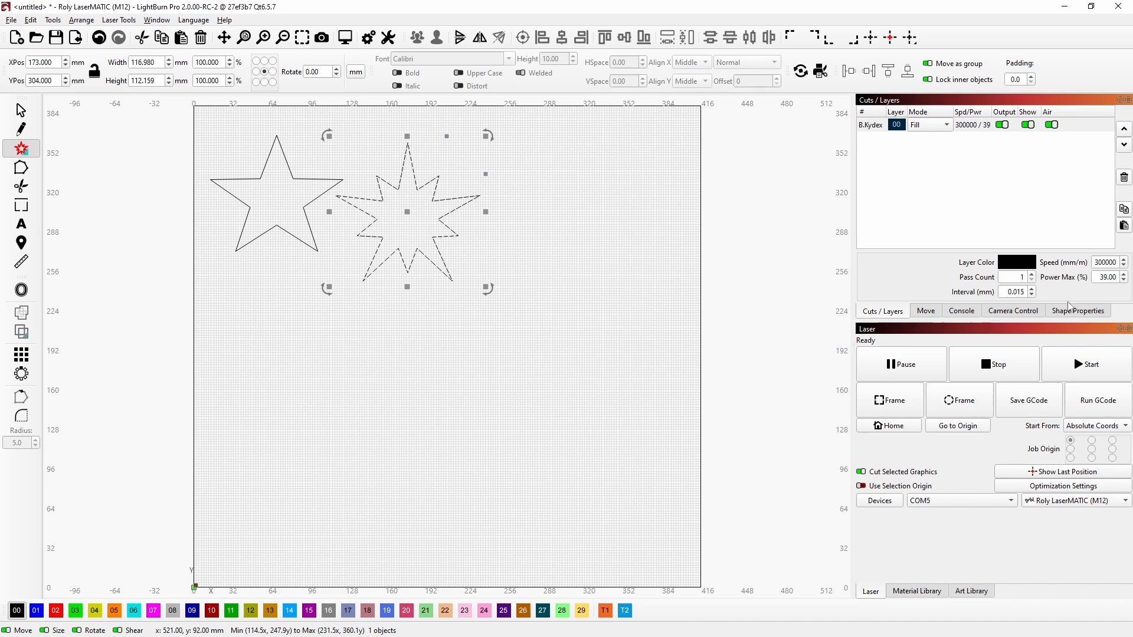
# Vary the dual star's number of points in its shape properties and leave it at 4.
pyautogui.click(1070, 311)
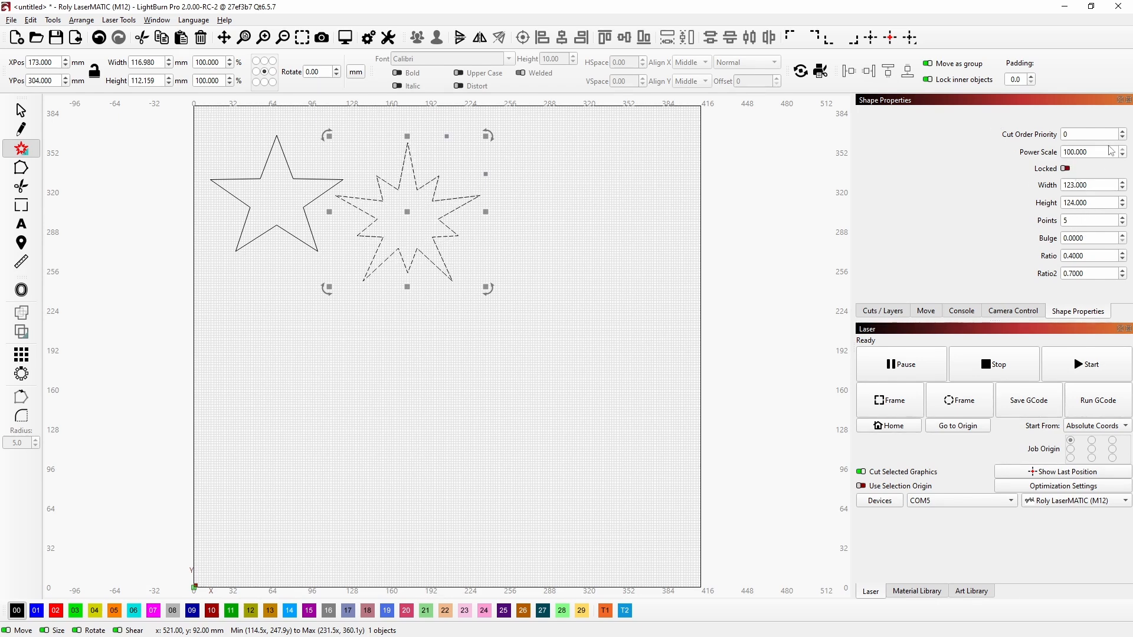
pyautogui.click(1124, 217)
pyautogui.click(1124, 218)
pyautogui.click(1124, 218)
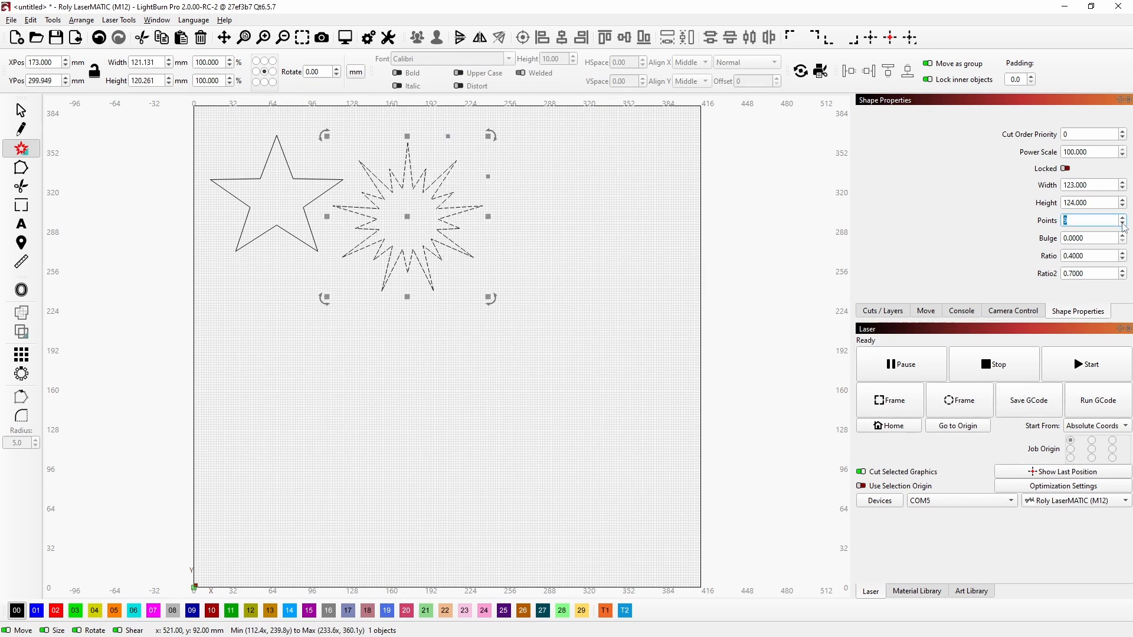
pyautogui.click(1123, 224)
pyautogui.click(1124, 224)
pyautogui.click(1124, 224)
pyautogui.click(1124, 224)
pyautogui.click(1124, 224)
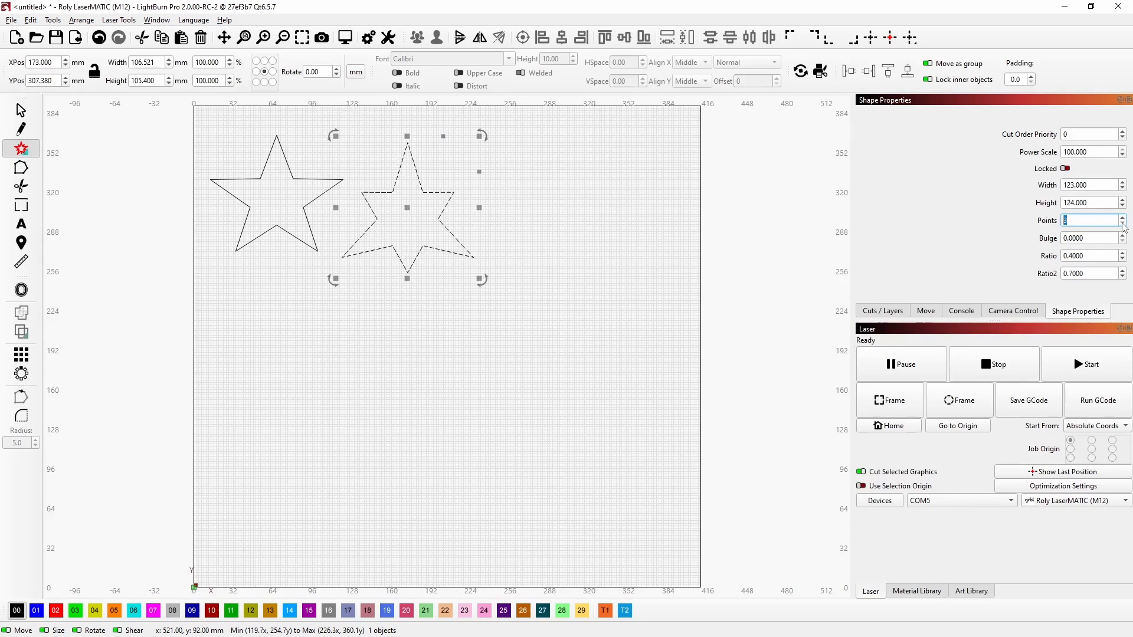
pyautogui.click(1123, 218)
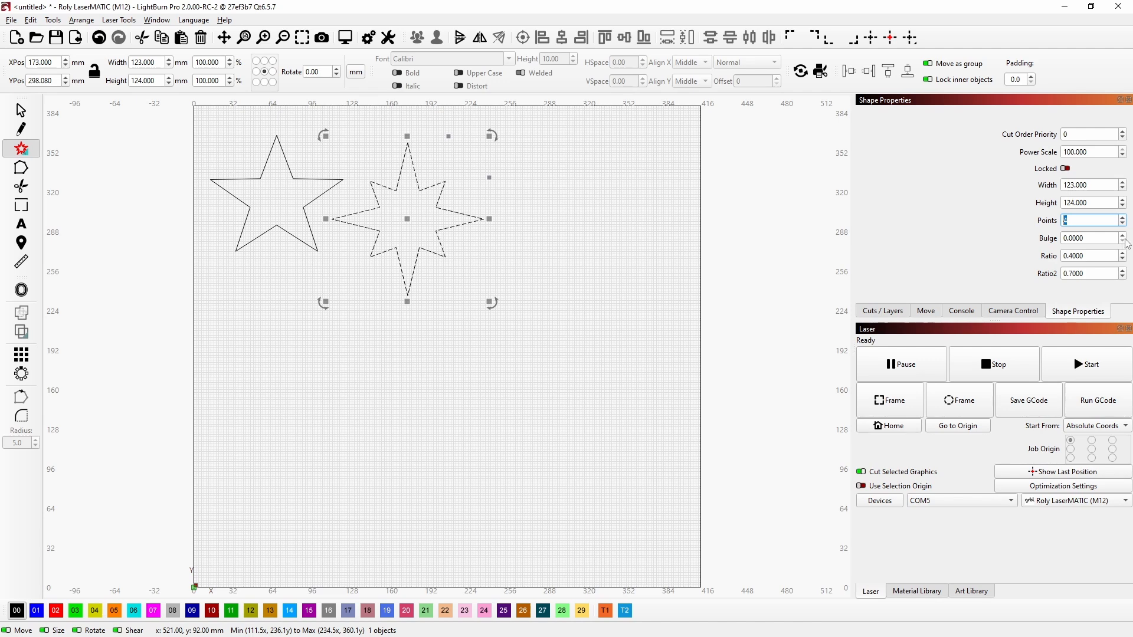
# Set the dual star's bulge to 0.35, Ratio to 0.5 and Ratio2 to 0.85.
pyautogui.click(1123, 235)
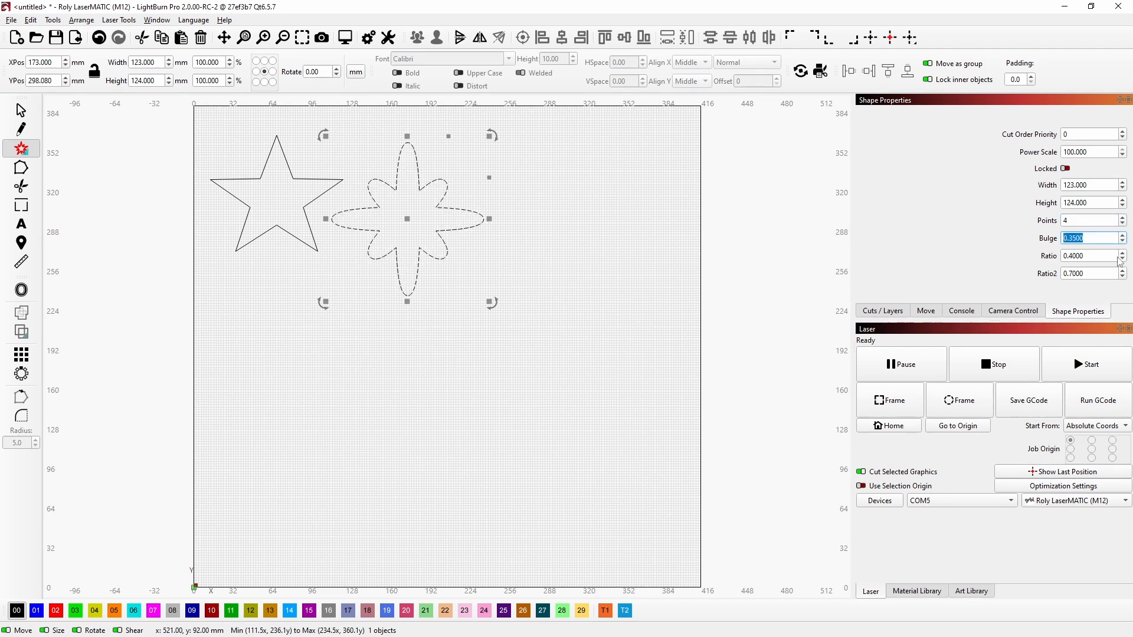
pyautogui.click(1123, 253)
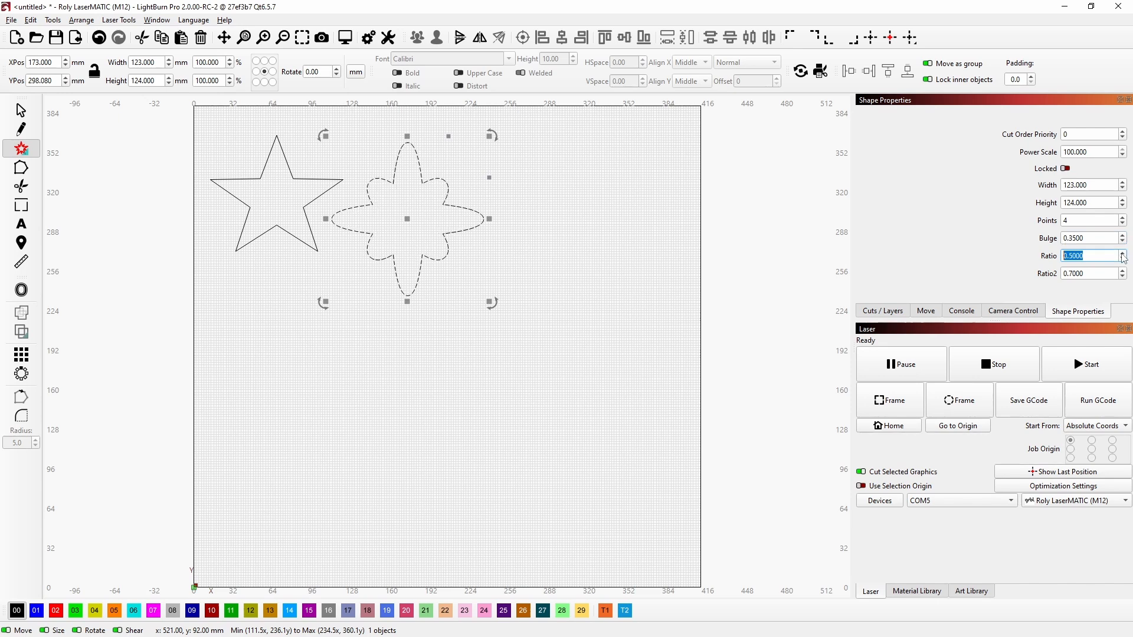
pyautogui.click(1122, 254)
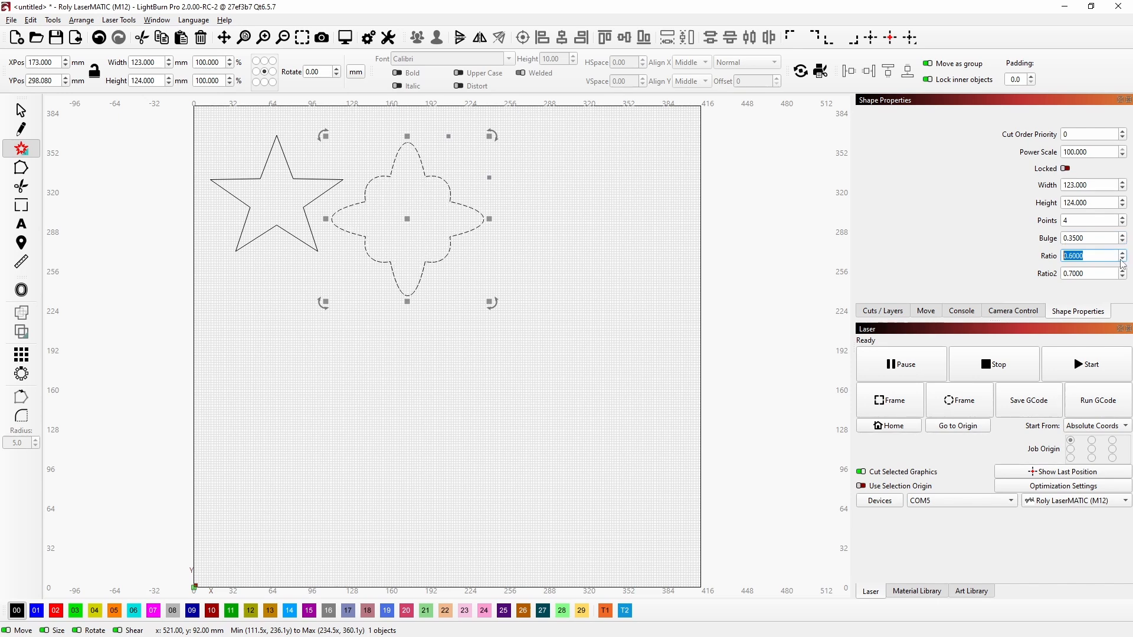
pyautogui.click(1123, 259)
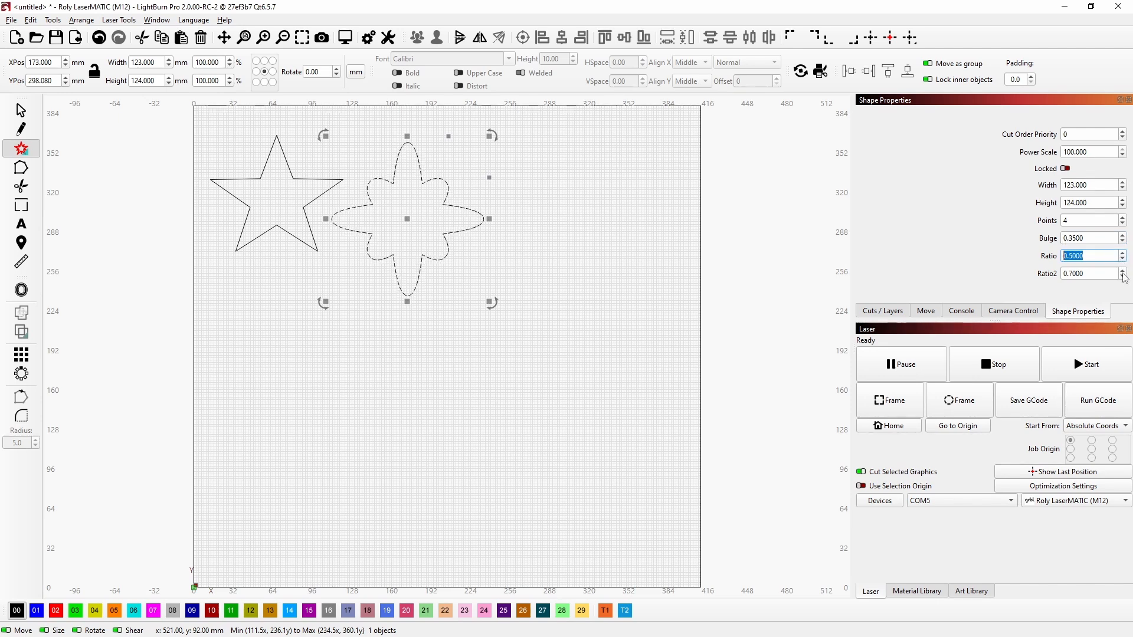
pyautogui.click(1122, 271)
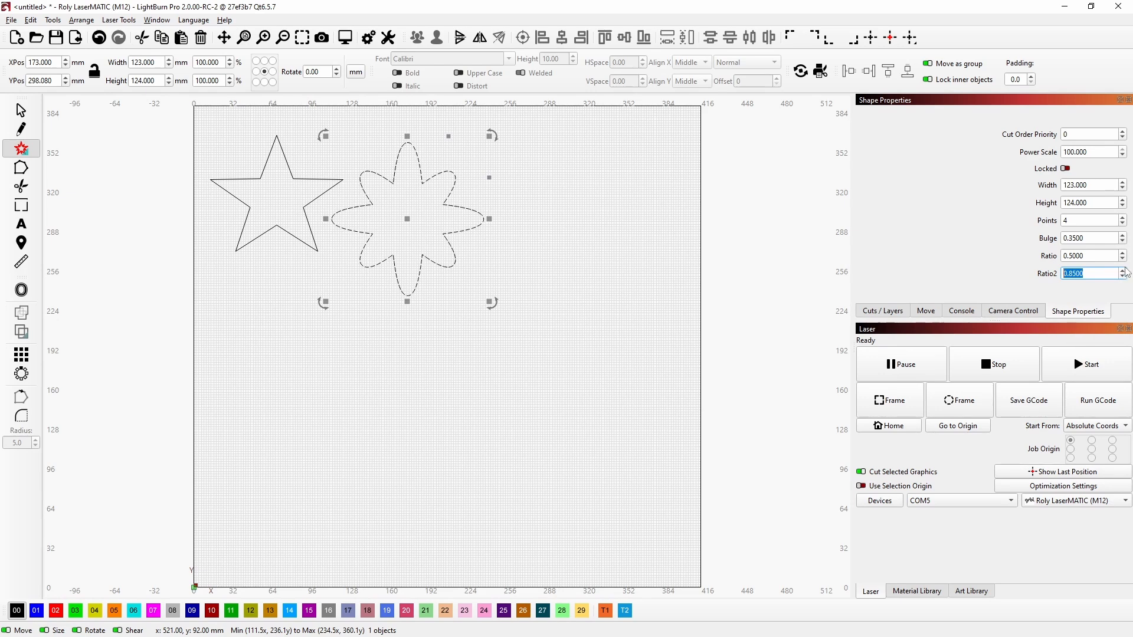
# Try a Ratio of 0.6 and a Ratio2 of 0.75 on the dual star, restoring 0.5 and 0.85.
pyautogui.click(1123, 253)
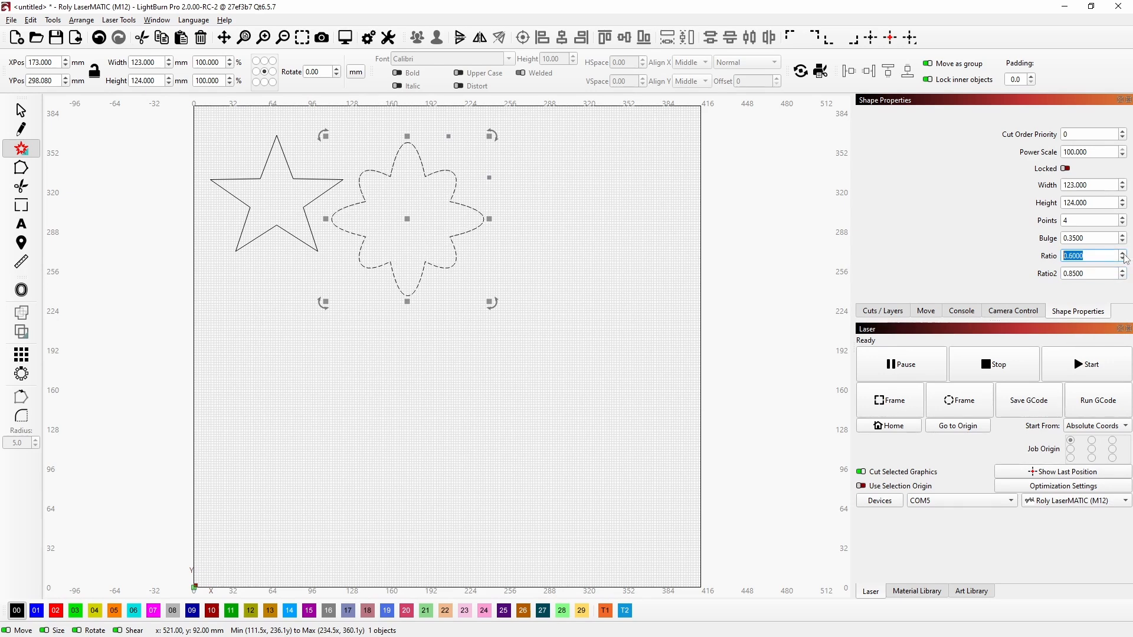
pyautogui.click(1123, 260)
pyautogui.click(1123, 261)
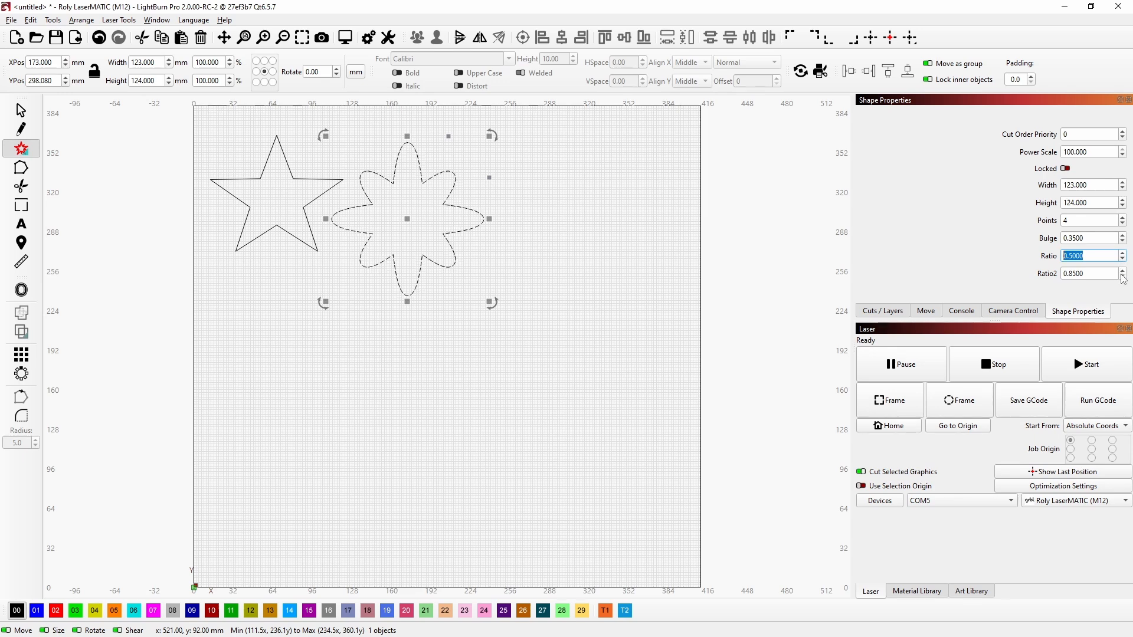
pyautogui.click(1123, 277)
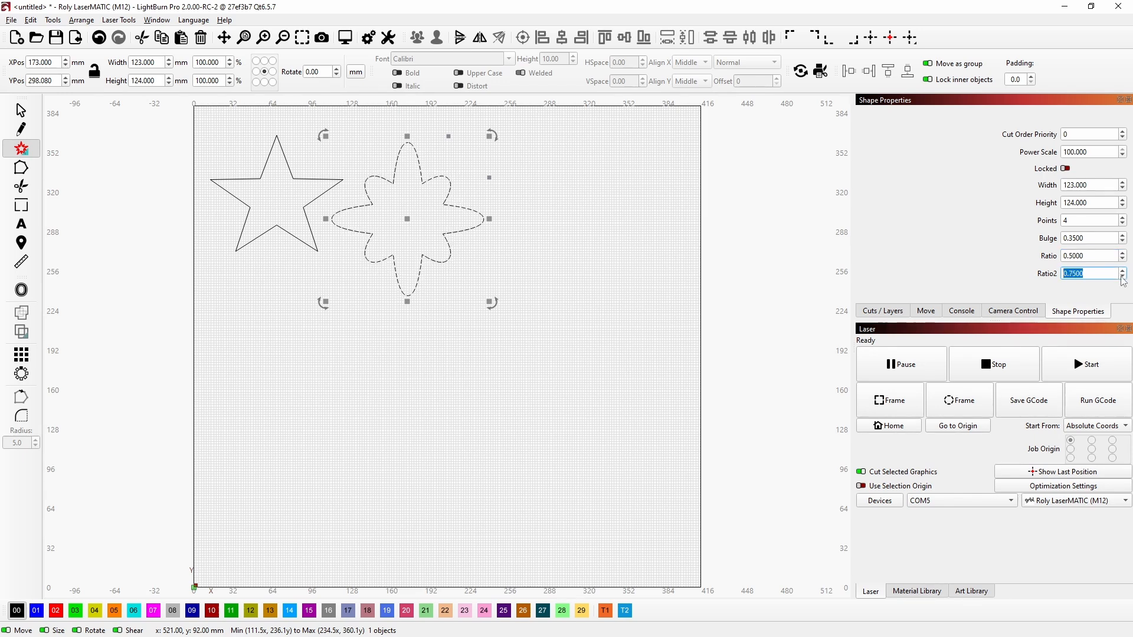
pyautogui.click(1123, 270)
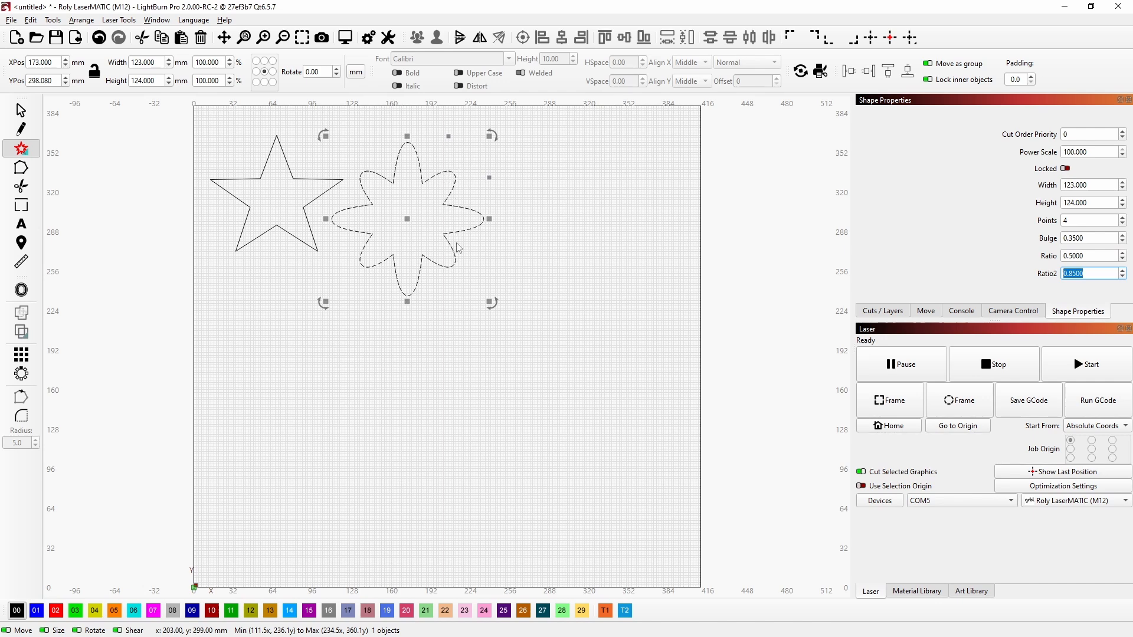
# Set the number of points of the five-pointed star to 10.
pyautogui.click(257, 177)
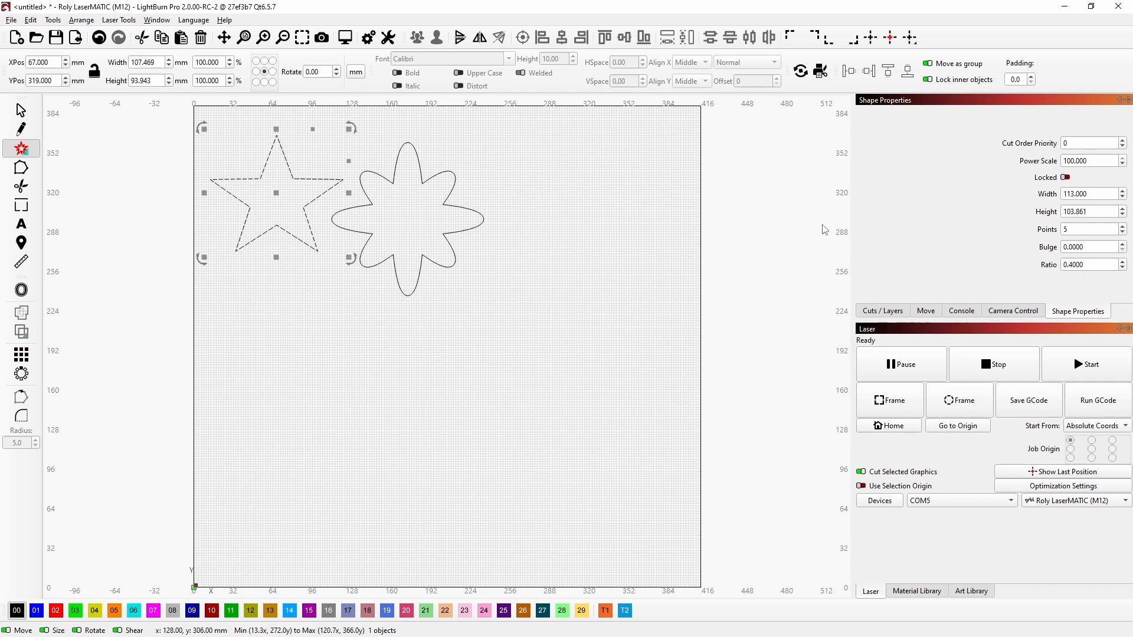
pyautogui.click(1123, 226)
pyautogui.click(1123, 226)
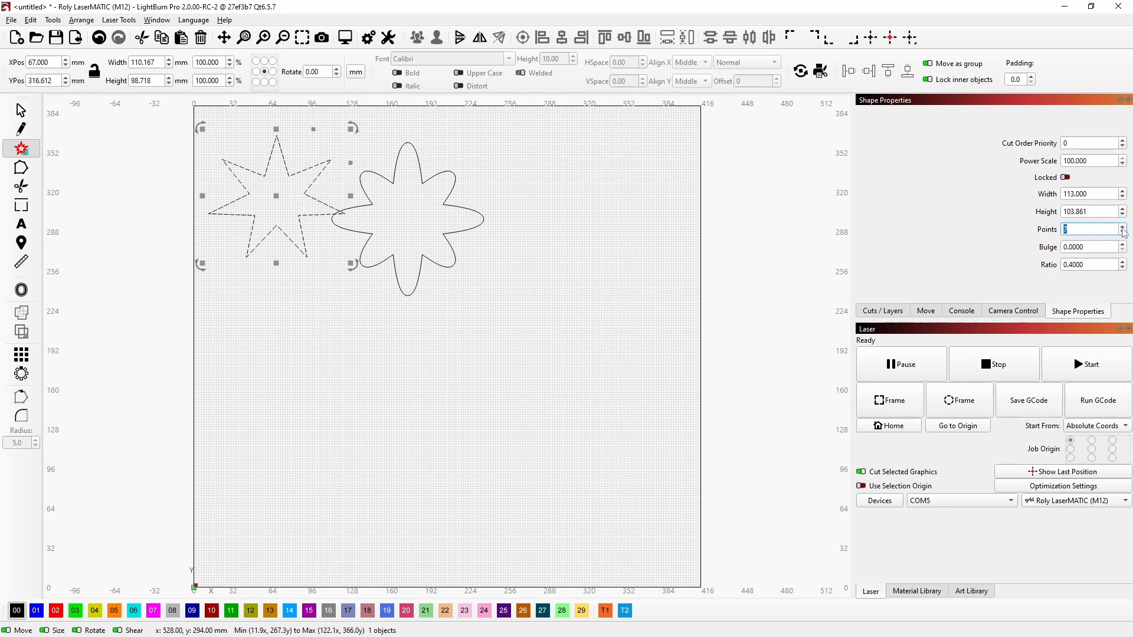
pyautogui.click(1123, 226)
pyautogui.click(1123, 227)
pyautogui.click(1123, 227)
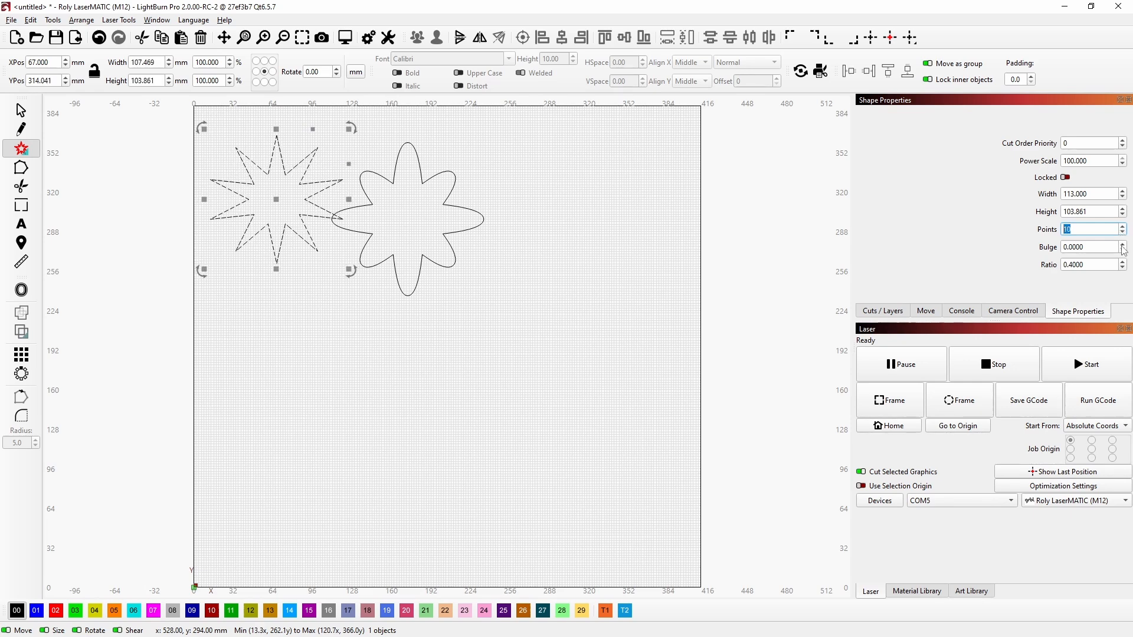
# Set the ten-pointed star's bulge to 0.8 to round its points into petals.
pyautogui.click(1123, 244)
pyautogui.click(1123, 244)
pyautogui.click(1123, 244)
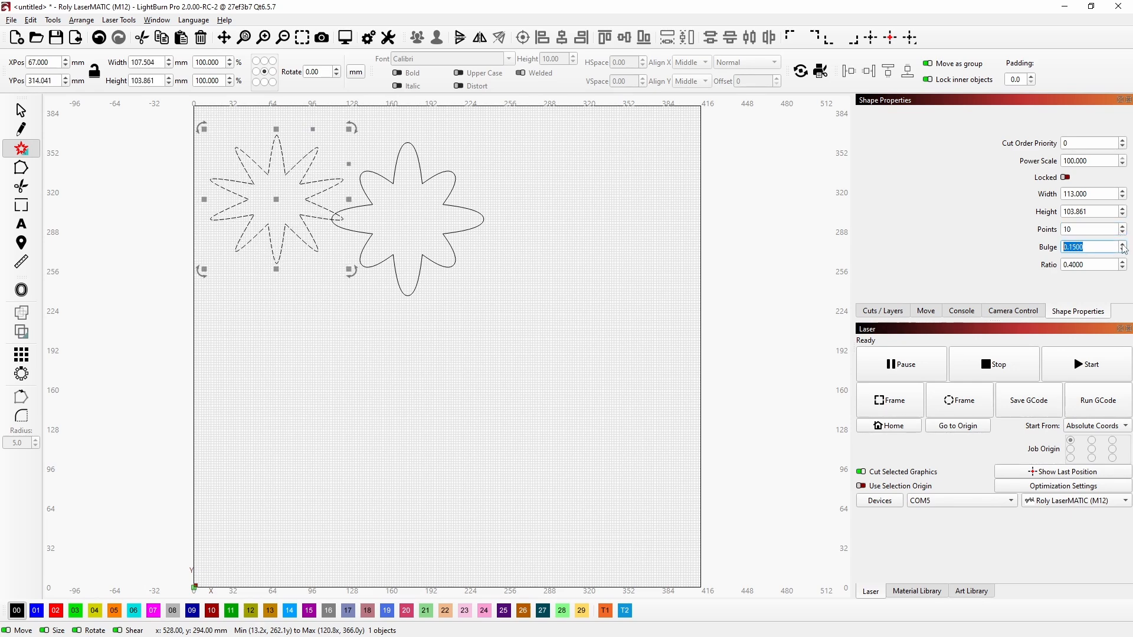
pyautogui.click(1123, 245)
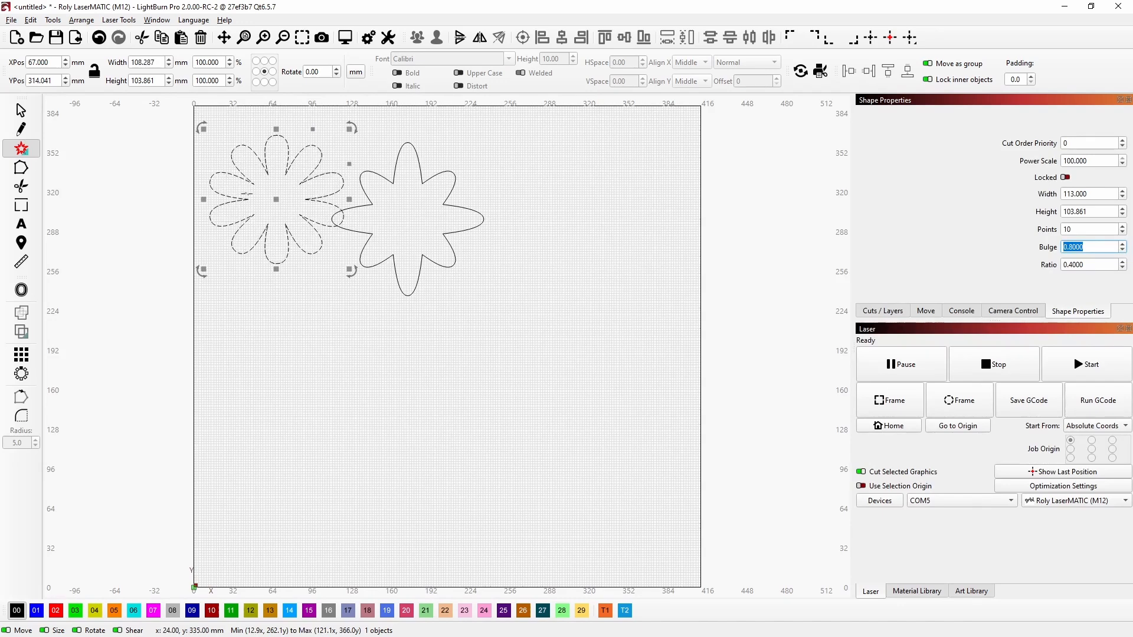
# Move the ten-petal shape to the right of the dual star and set its ratio to 0.7.
pyautogui.moveTo(287, 197); pyautogui.dragTo(573, 212)
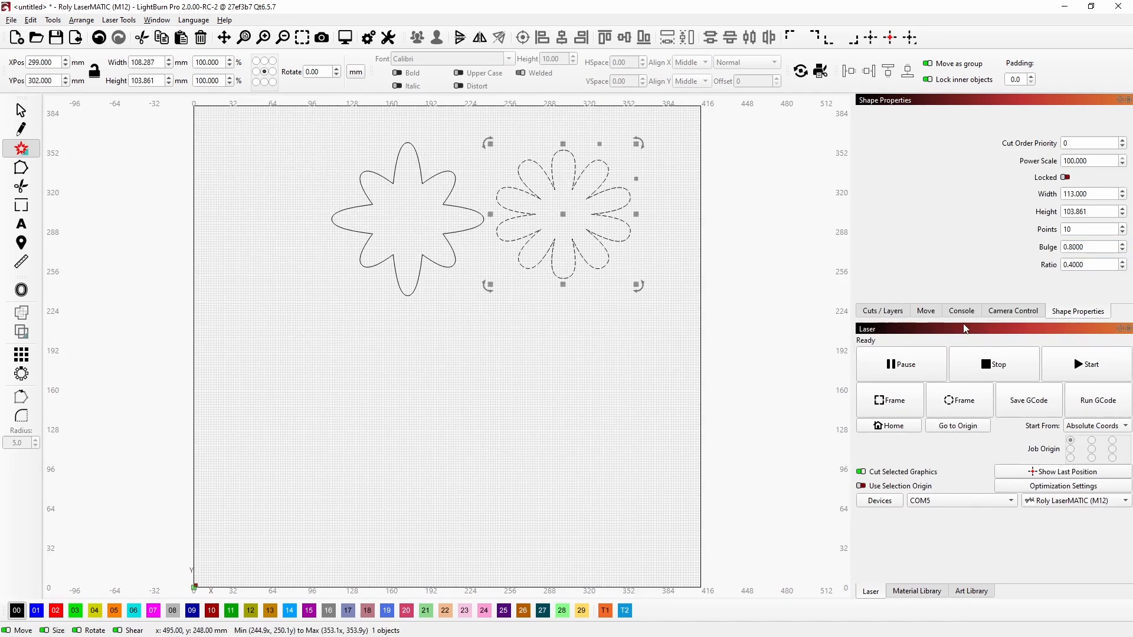
pyautogui.click(1122, 261)
pyautogui.click(1123, 263)
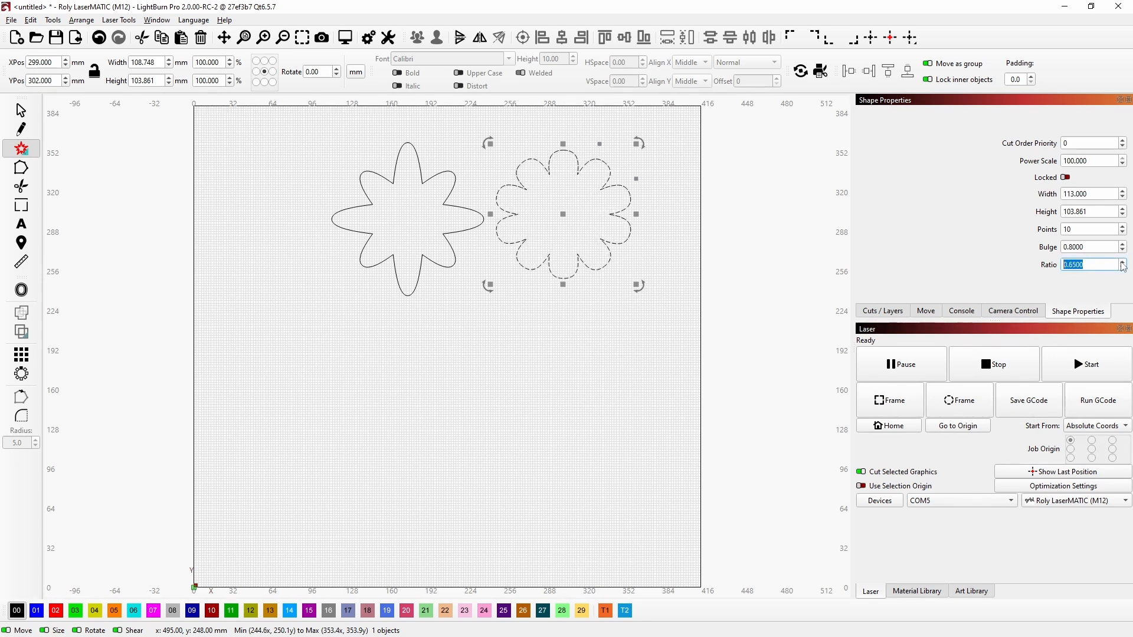
pyautogui.click(1122, 262)
# Place the plain heart from the Art Library's clip art stuff collection inside the ten-petal shape.
pyautogui.click(978, 590)
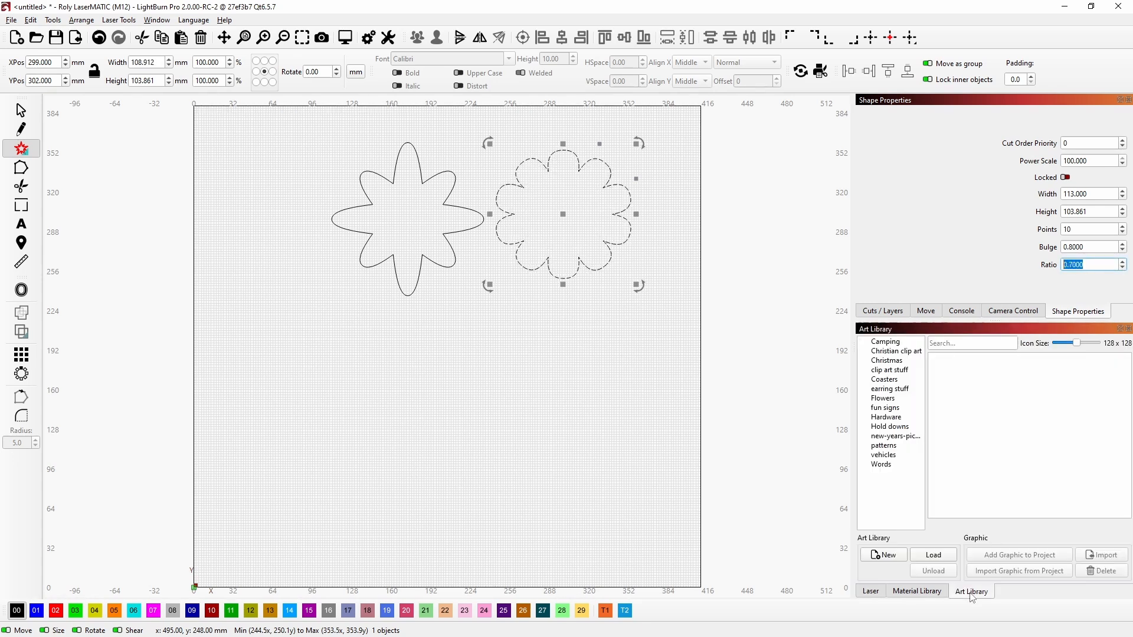
pyautogui.click(888, 370)
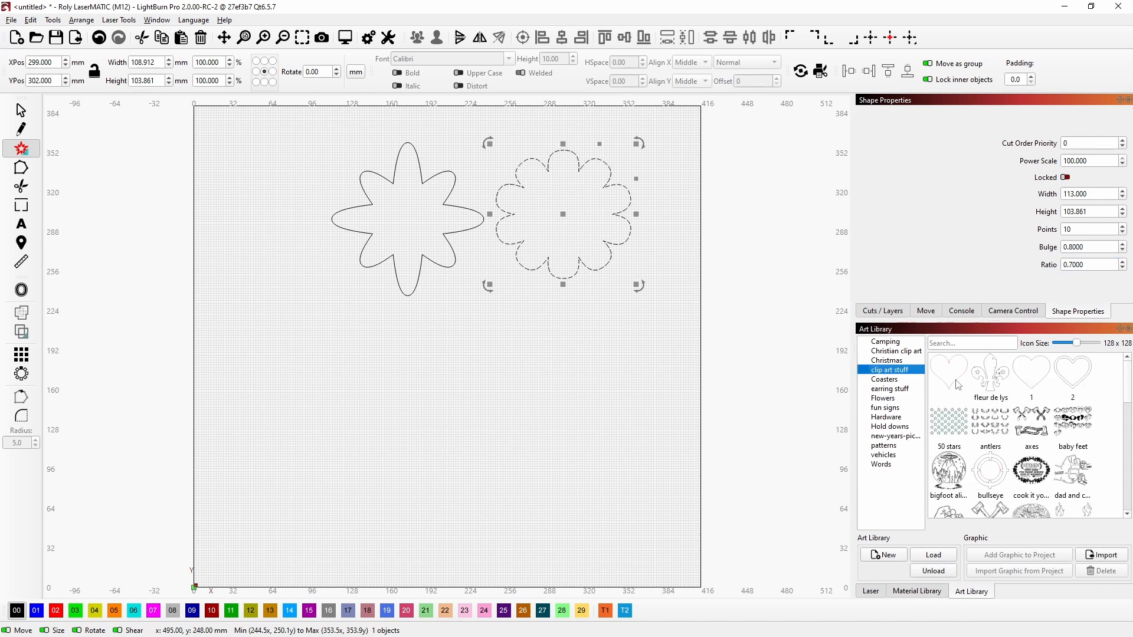
pyautogui.moveTo(956, 380); pyautogui.dragTo(568, 225)
# Delete the large dual star and the small stray star beside the ten-petal shape.
pyautogui.moveTo(610, 288)
pyautogui.mouseDown()
pyautogui.moveTo(520, 224)
pyautogui.moveTo(280, 291)
pyautogui.mouseUp()
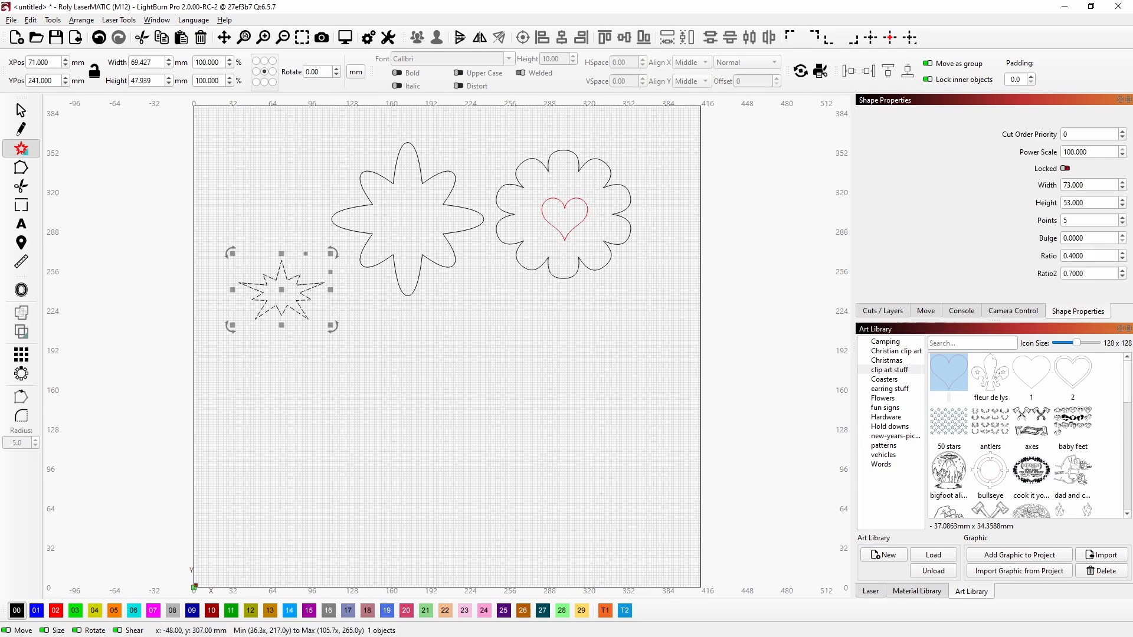
pyautogui.click(21, 110)
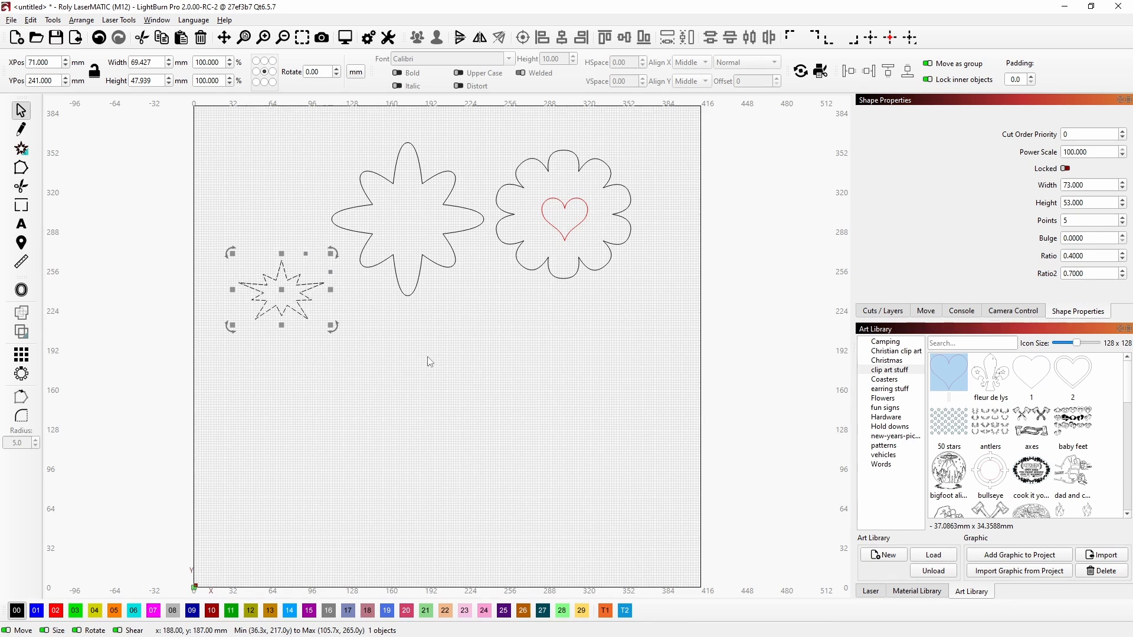
pyautogui.moveTo(428, 355); pyautogui.dragTo(249, 211)
pyautogui.press('Delete')
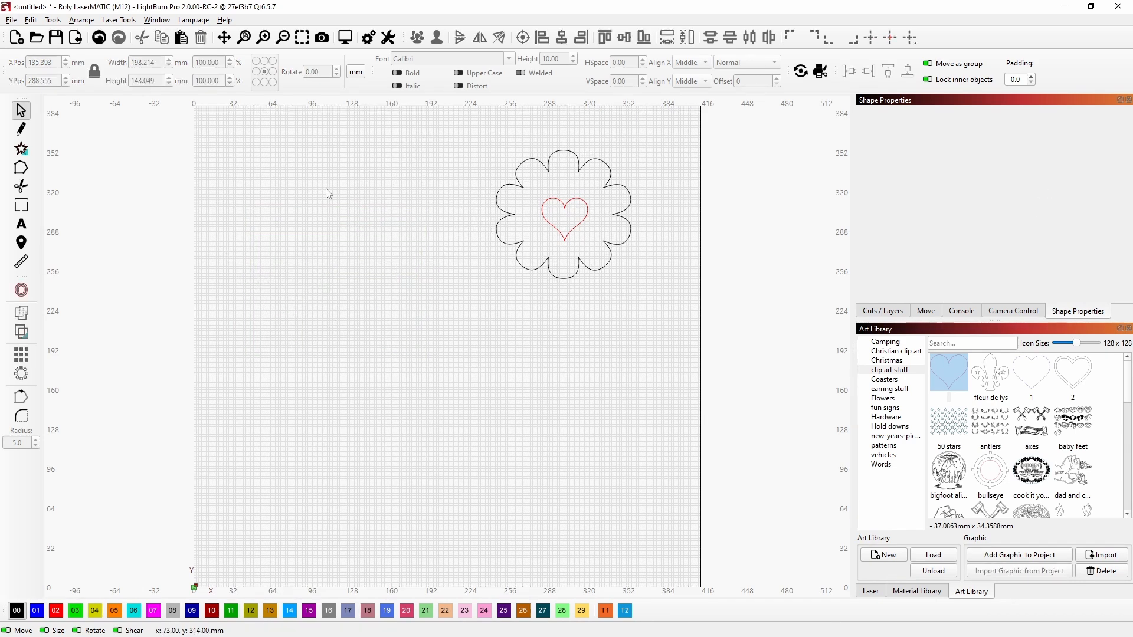
# Assign the heart to layer 00 and align the heart and the ten-petal shape on a common center.
pyautogui.click(552, 225)
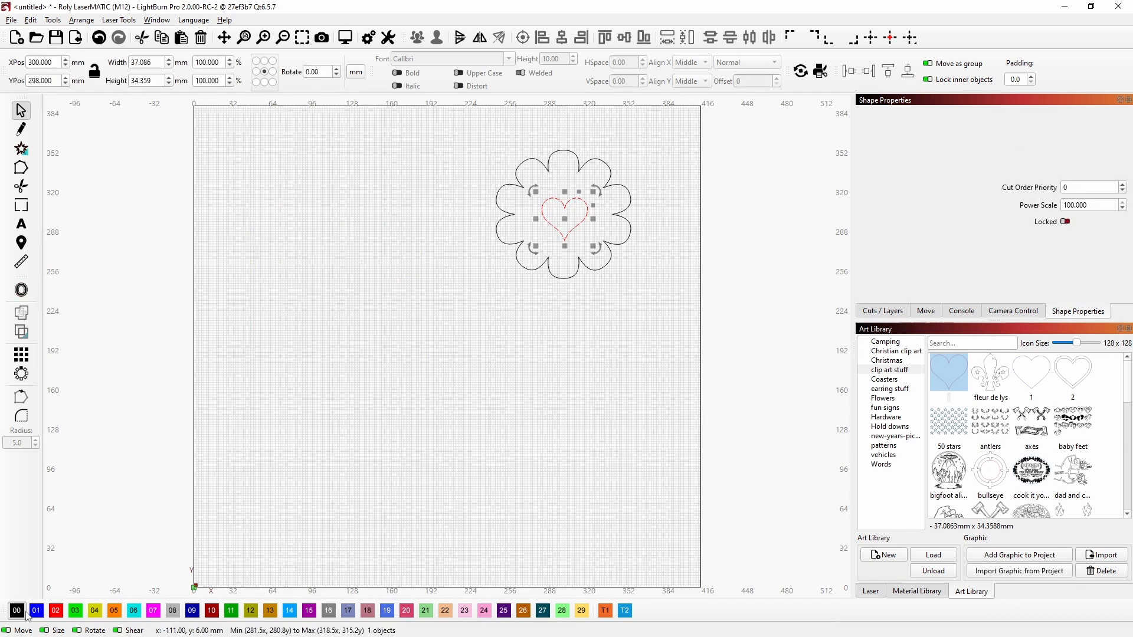
pyautogui.moveTo(607, 288); pyautogui.dragTo(548, 211)
pyautogui.click(527, 42)
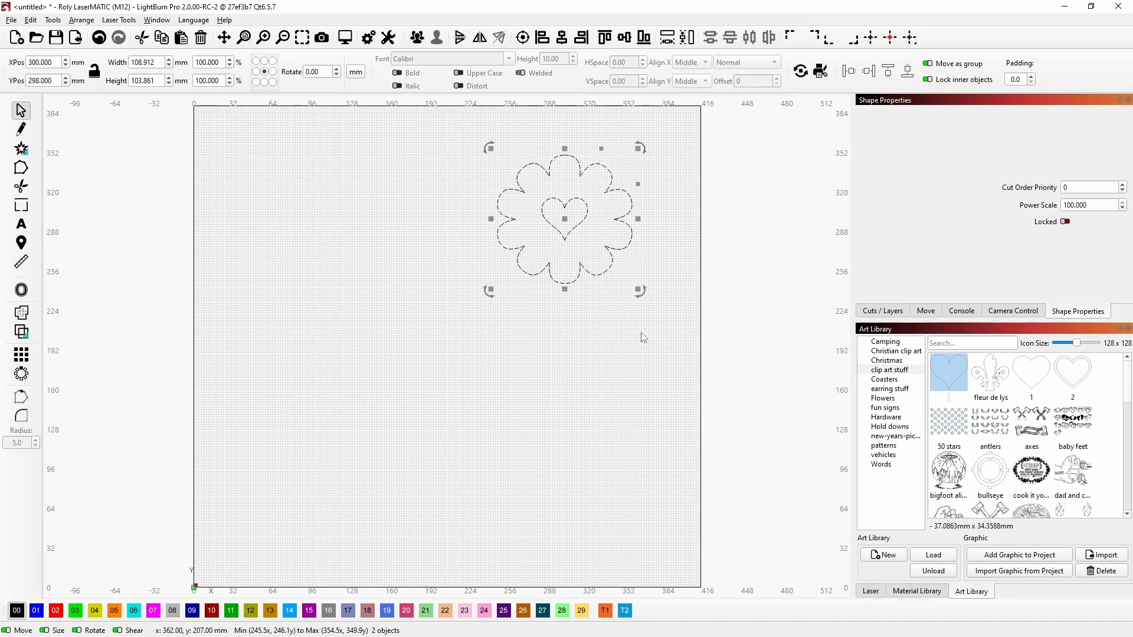
# Enlarge the heart about its center to about 54 by 50 mm and move it down 3 mm inside the petals.
pyautogui.click(555, 227)
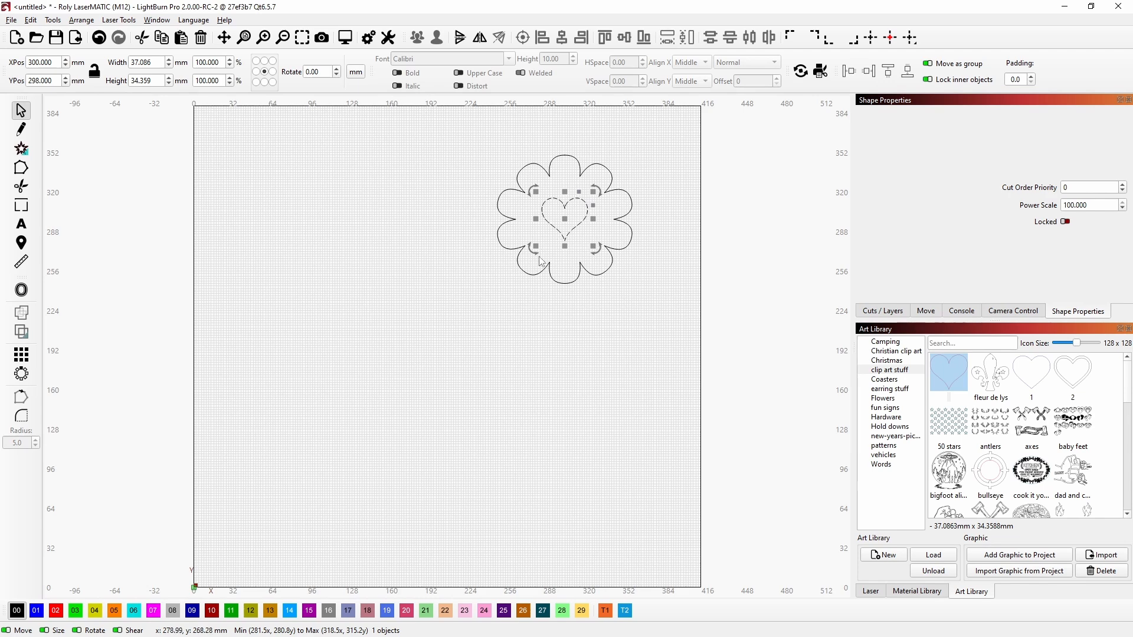
pyautogui.moveTo(537, 248); pyautogui.dragTo(531, 255)
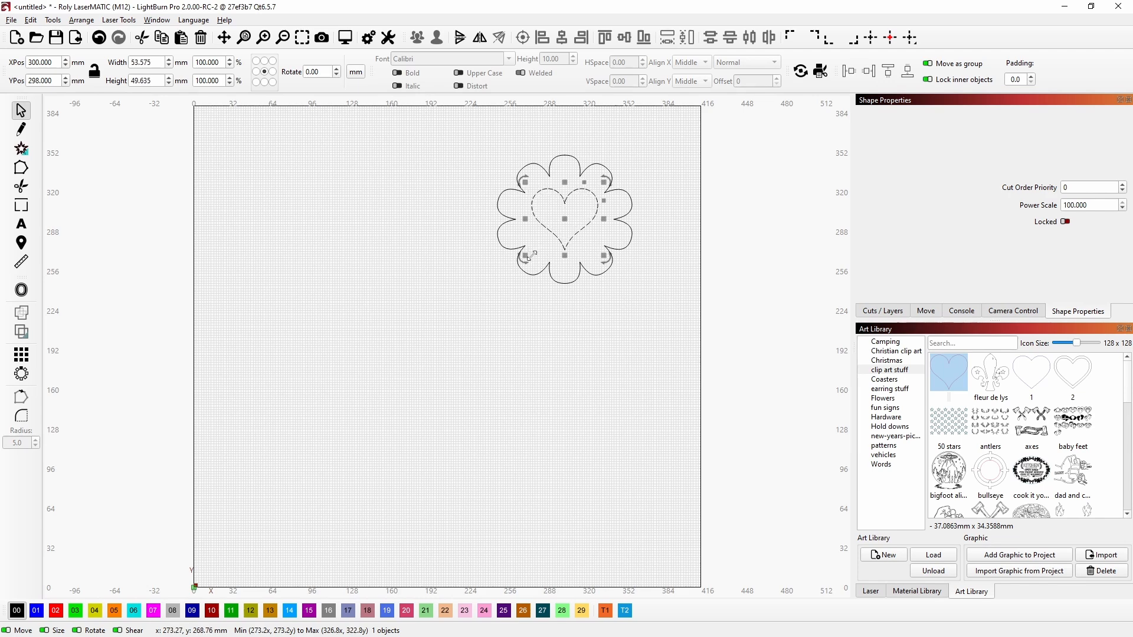
pyautogui.click(599, 316)
pyautogui.moveTo(617, 311); pyautogui.dragTo(540, 291)
pyautogui.click(562, 241)
pyautogui.hotkey('ctrl', 'Down')
pyautogui.hotkey('ctrl', 'Down')
pyautogui.hotkey('ctrl', 'Down')
pyautogui.hotkey('ctrl', 'Down')
pyautogui.hotkey('ctrl', 'Down')
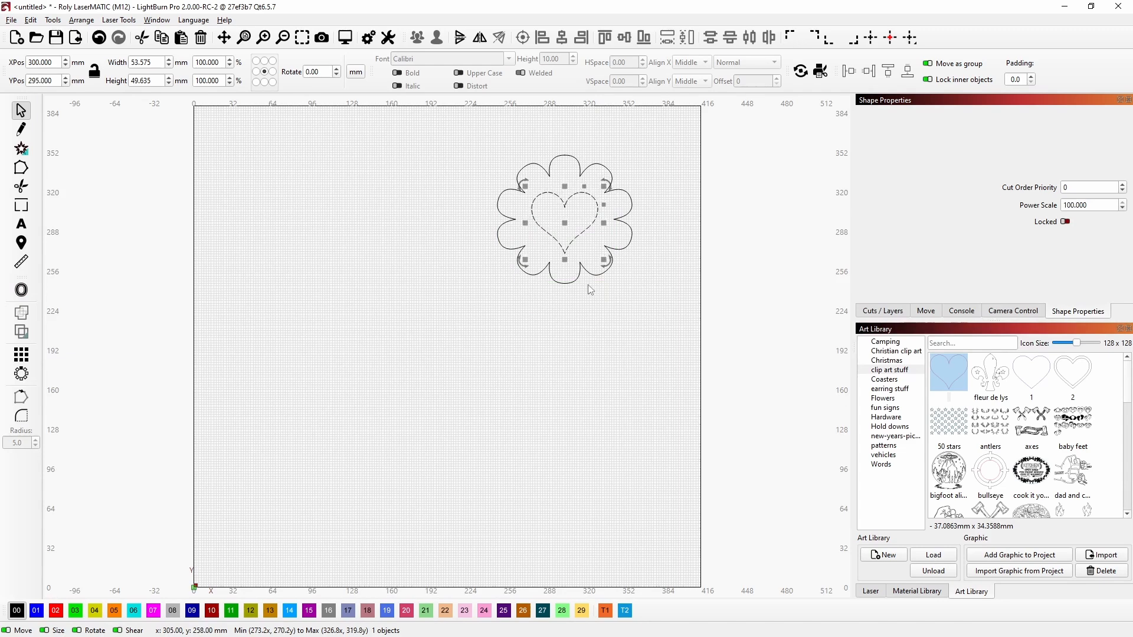
# Preview the ten-petal shape with its heart and delete both shapes from the workspace.
pyautogui.moveTo(589, 285); pyautogui.dragTo(522, 216)
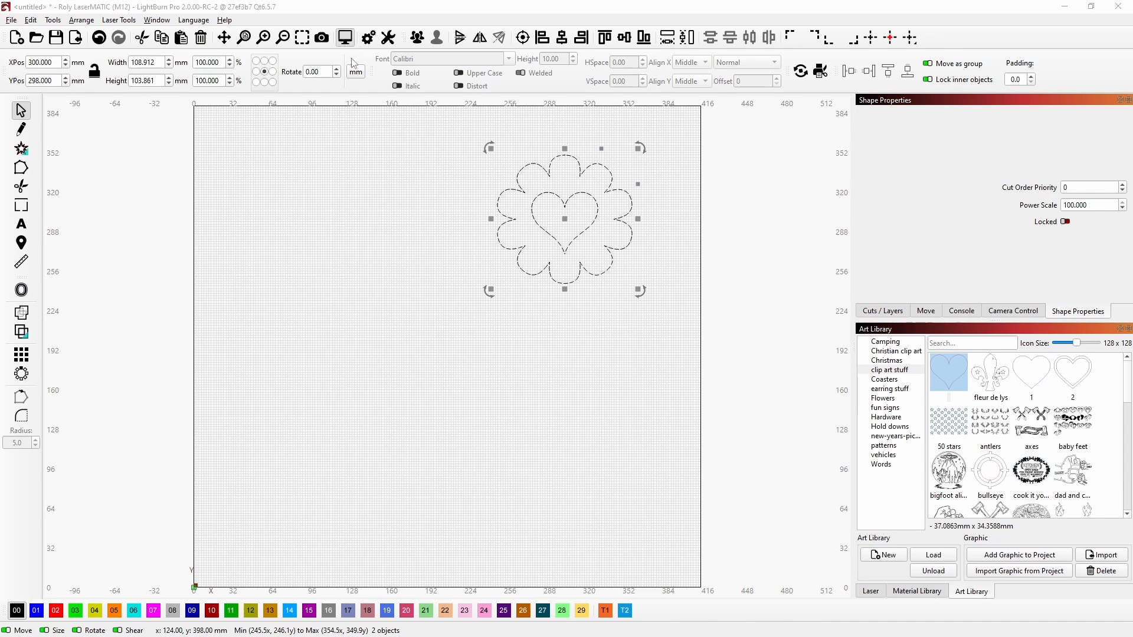
pyautogui.click(345, 37)
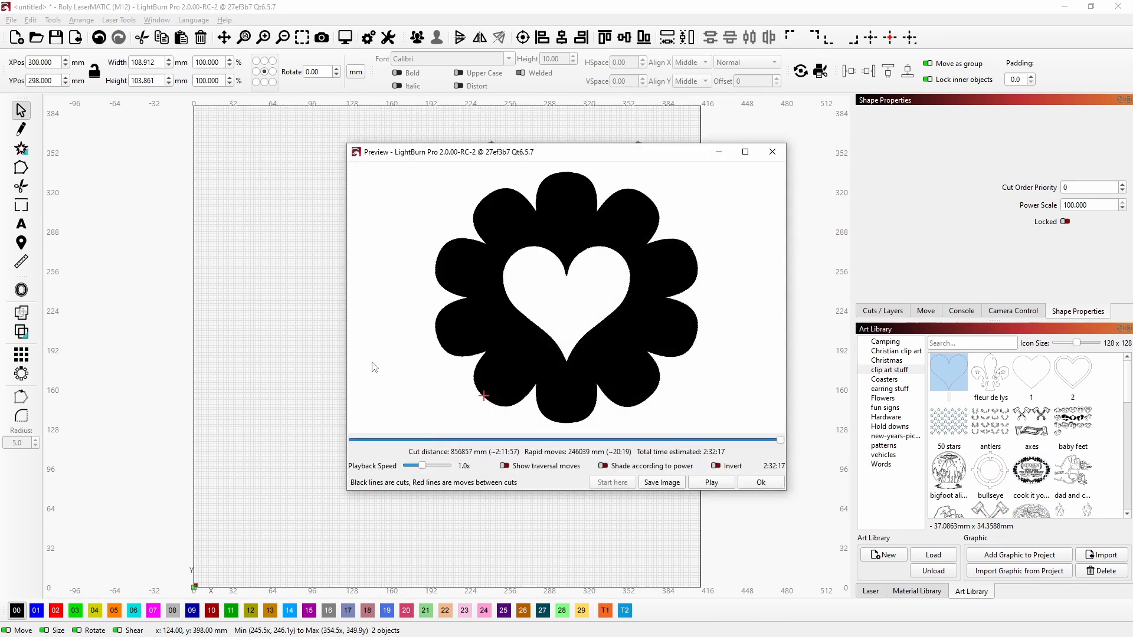
pyautogui.click(761, 483)
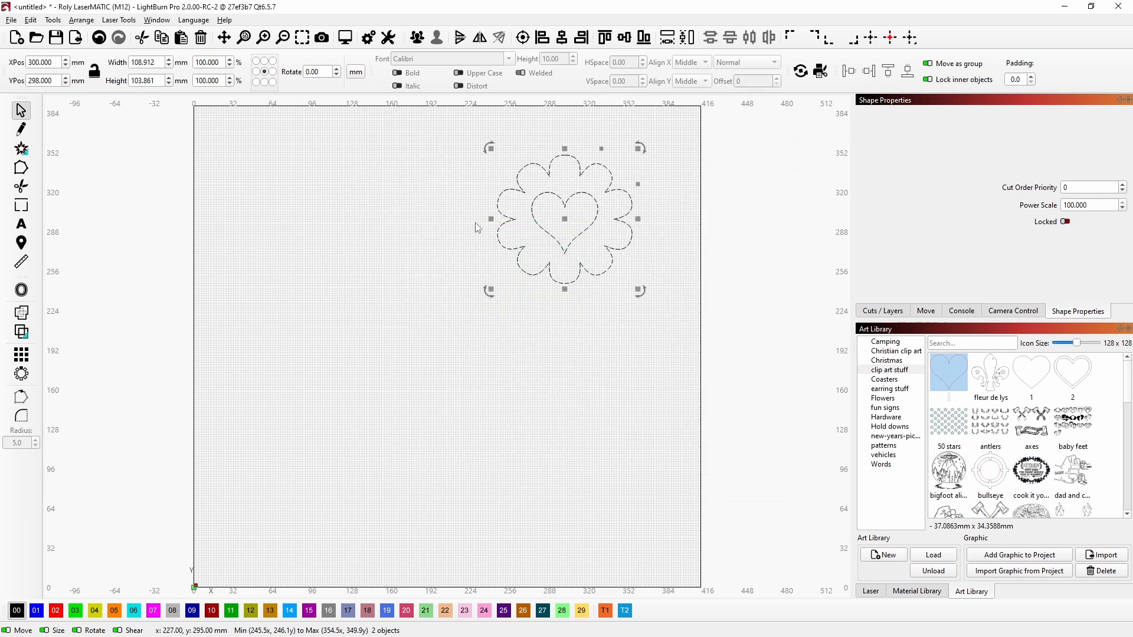
pyautogui.press('Delete')
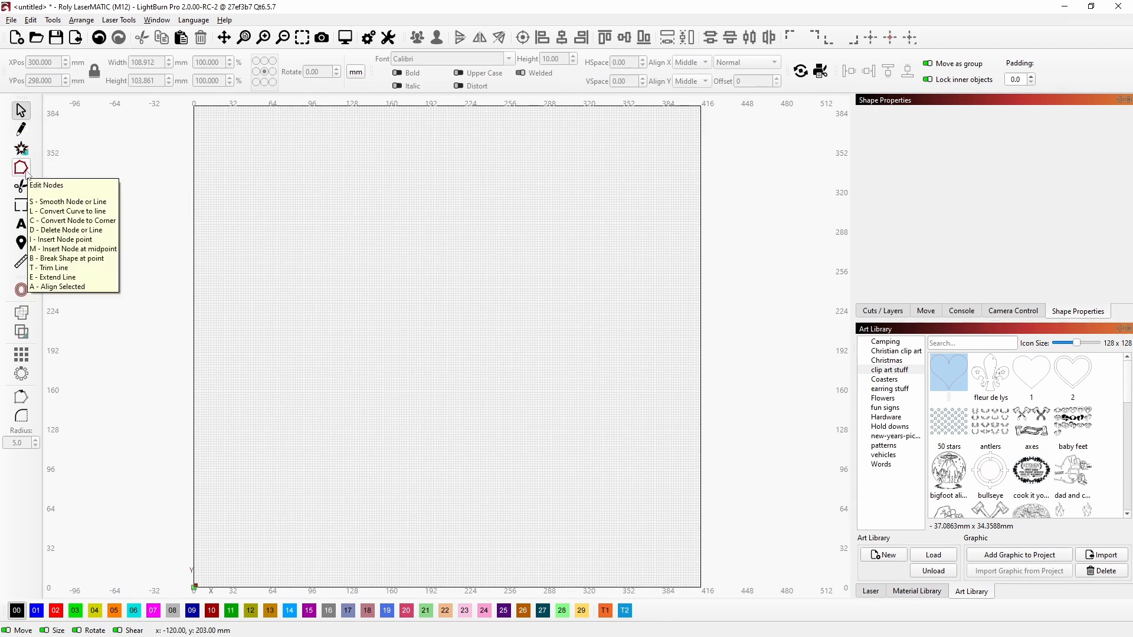
# Draw a five-pointed dual star about 100 by 79 mm and delete it.
pyautogui.click(37, 153)
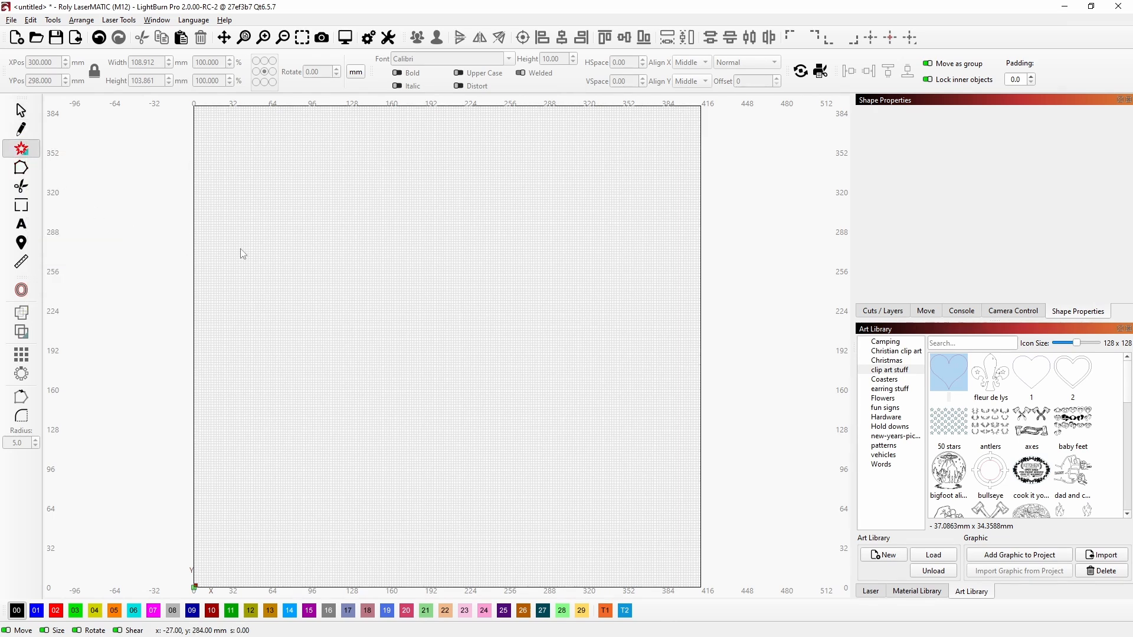
pyautogui.moveTo(257, 249); pyautogui.dragTo(380, 347)
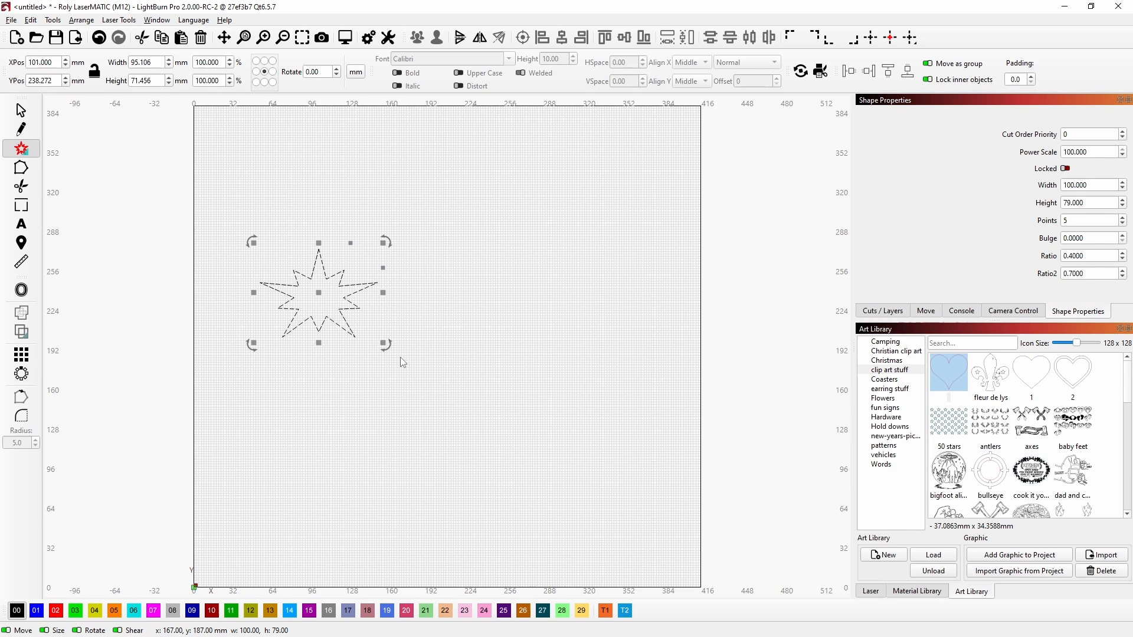
pyautogui.moveTo(317, 293); pyautogui.dragTo(317, 293)
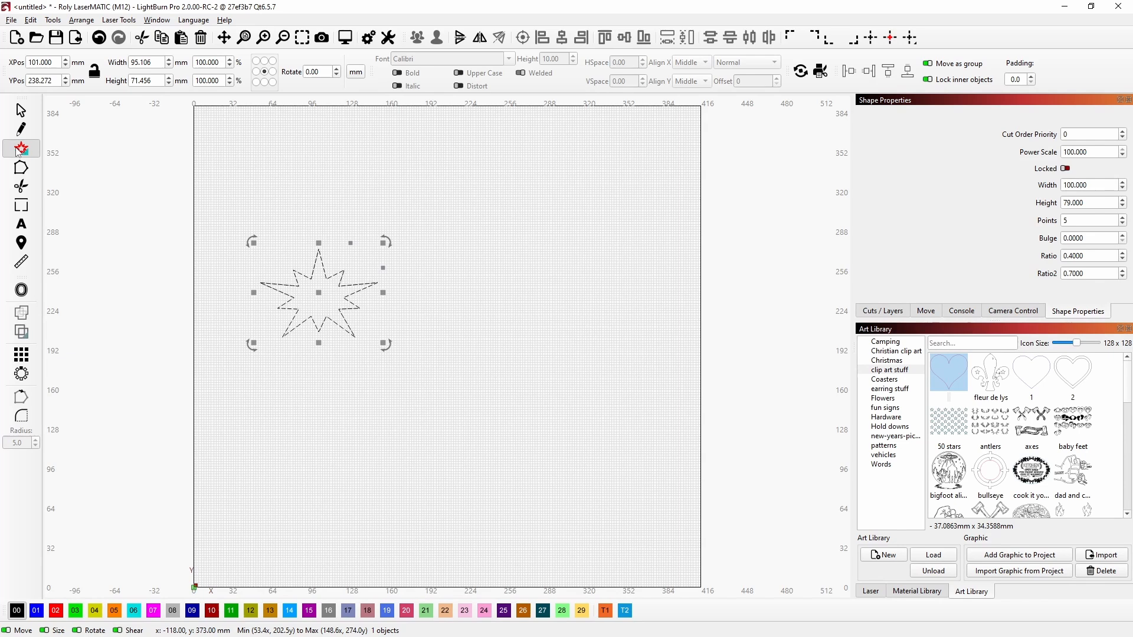
pyautogui.press('Delete')
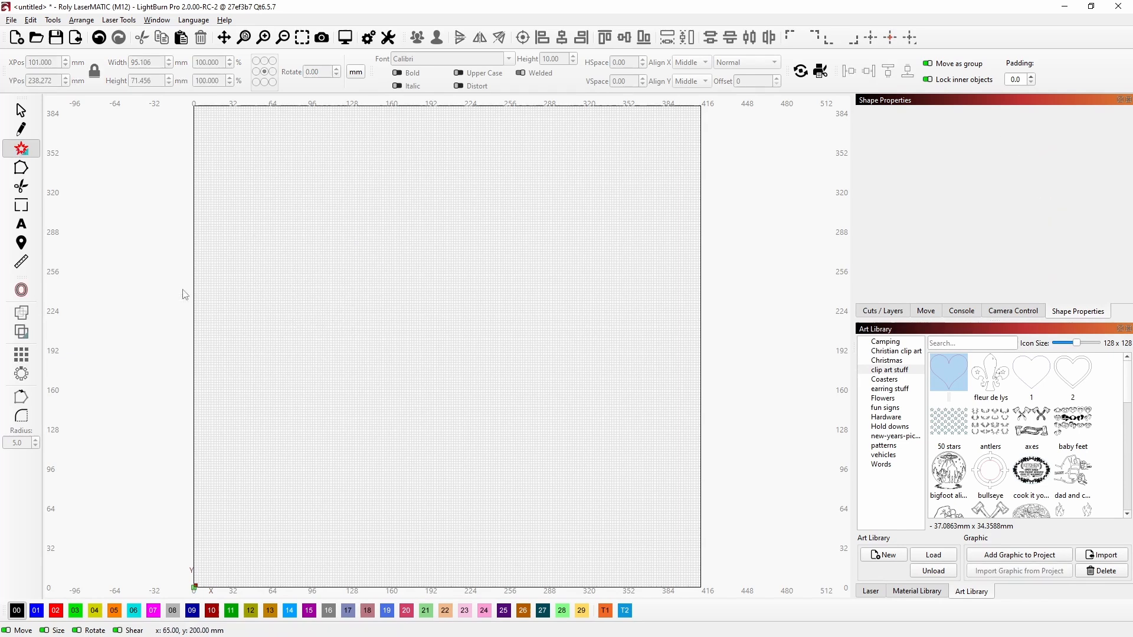
# Draw a rectangle about 120 by 93 mm in the left half of the workspace.
pyautogui.click(35, 151)
pyautogui.click(69, 147)
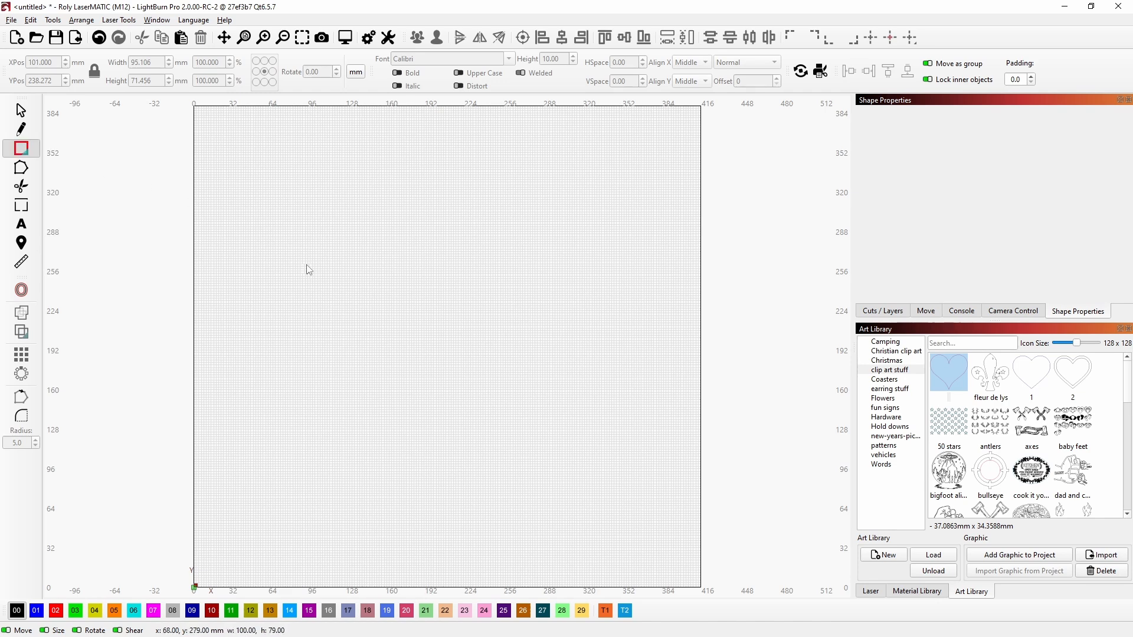
pyautogui.moveTo(271, 225); pyautogui.dragTo(419, 341)
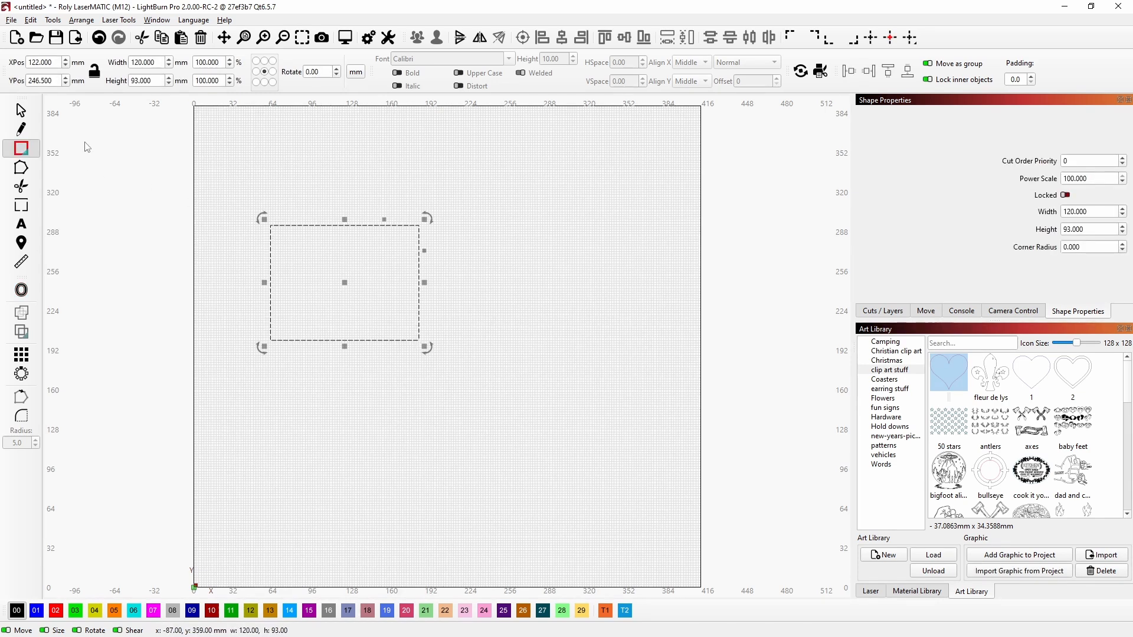
# Draw a triangle with a width setting of about 153 mm and height of 98 mm, overlapping the rectangle's right side.
pyautogui.click(36, 153)
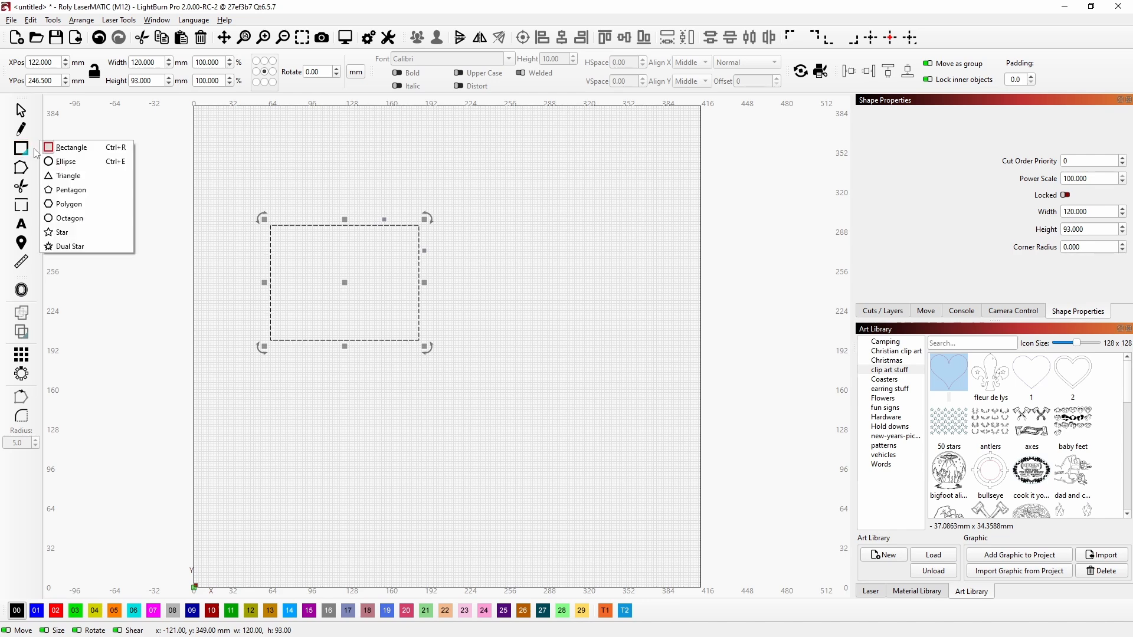
pyautogui.click(68, 175)
pyautogui.moveTo(344, 219); pyautogui.dragTo(533, 339)
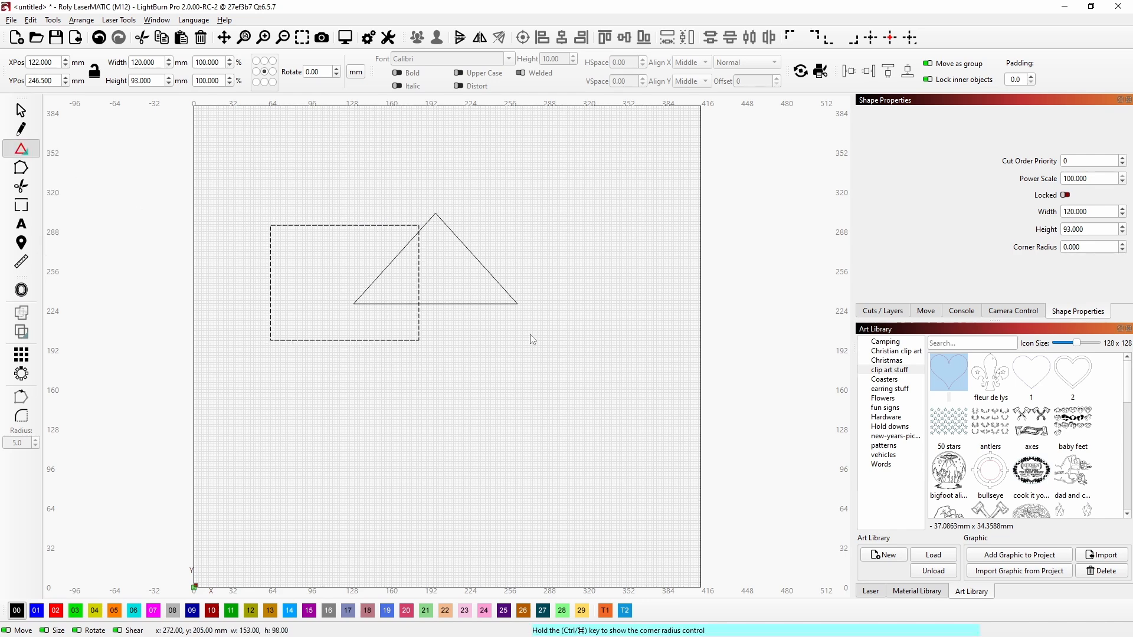
# Draw an upright ellipse about 62 by 128 mm and move it over the triangle's right corner.
pyautogui.click(37, 158)
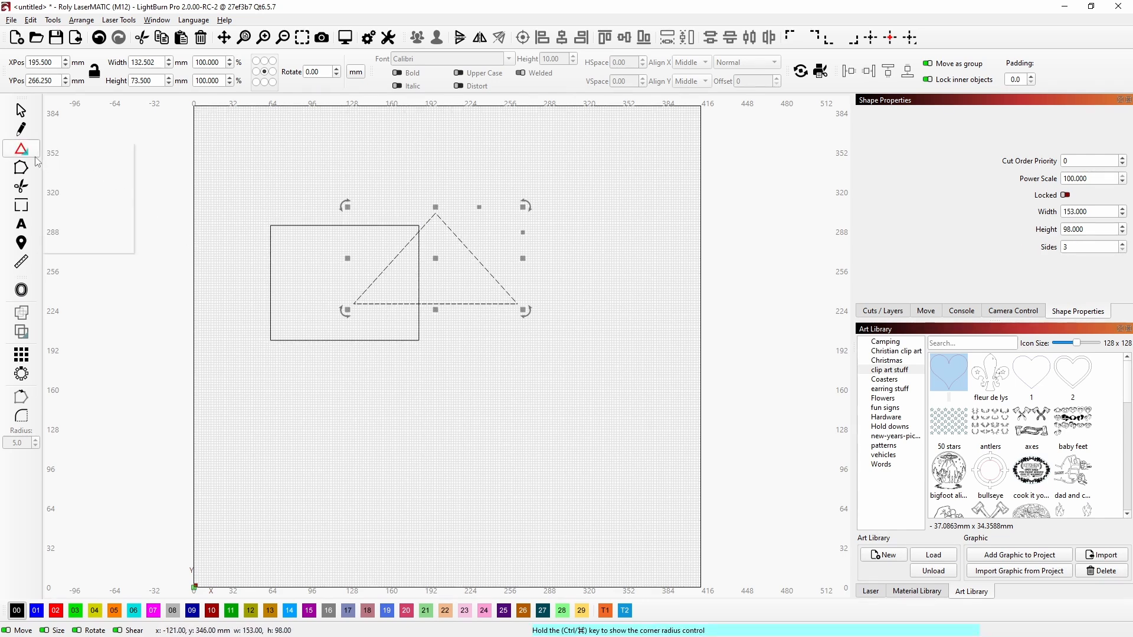
pyautogui.click(66, 163)
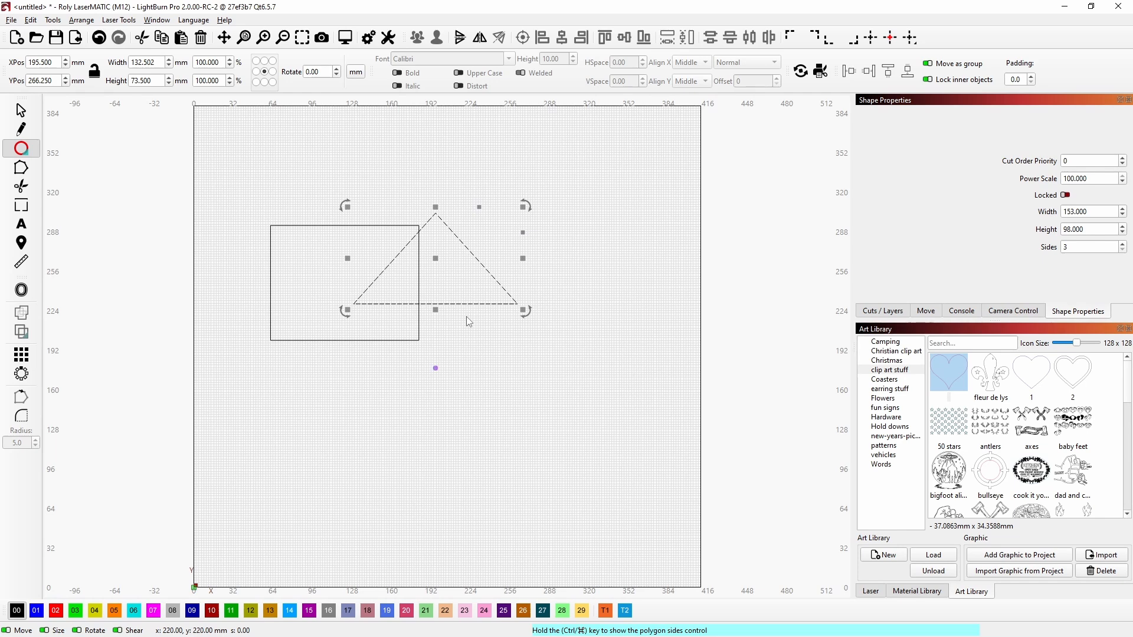
pyautogui.moveTo(426, 202); pyautogui.dragTo(501, 361)
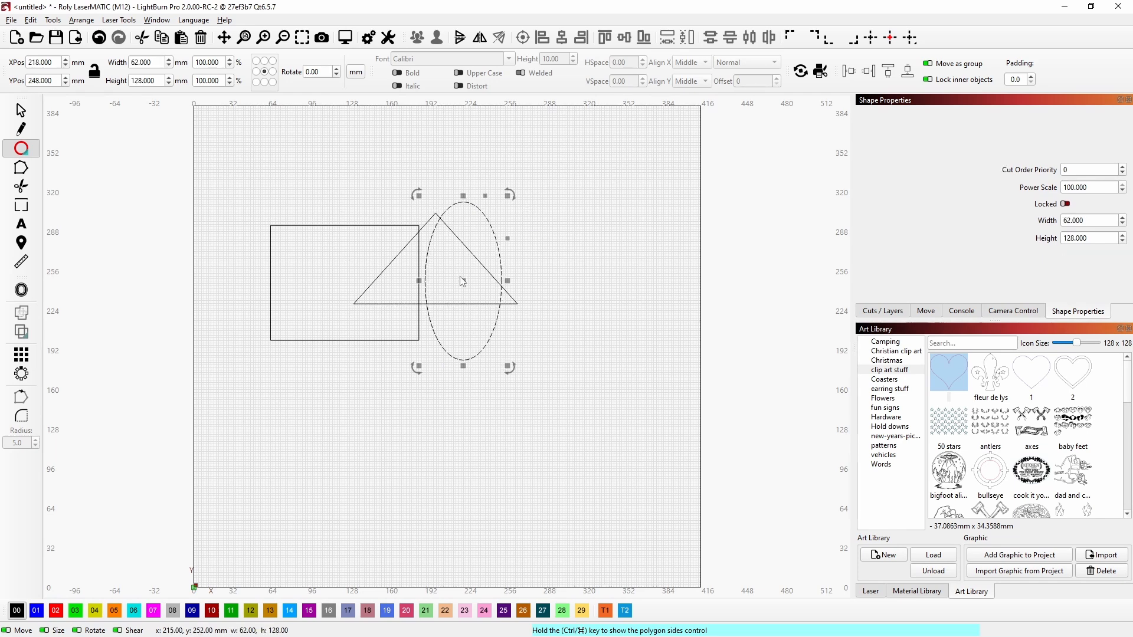
pyautogui.moveTo(462, 281); pyautogui.dragTo(491, 285)
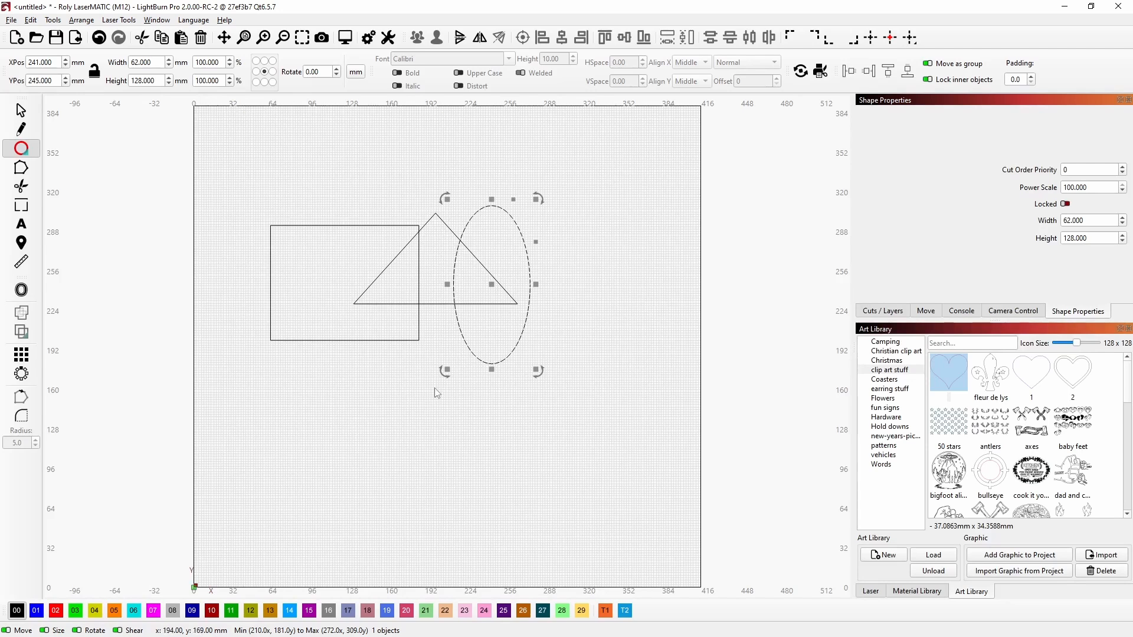
pyautogui.moveTo(234, 193); pyautogui.dragTo(484, 405)
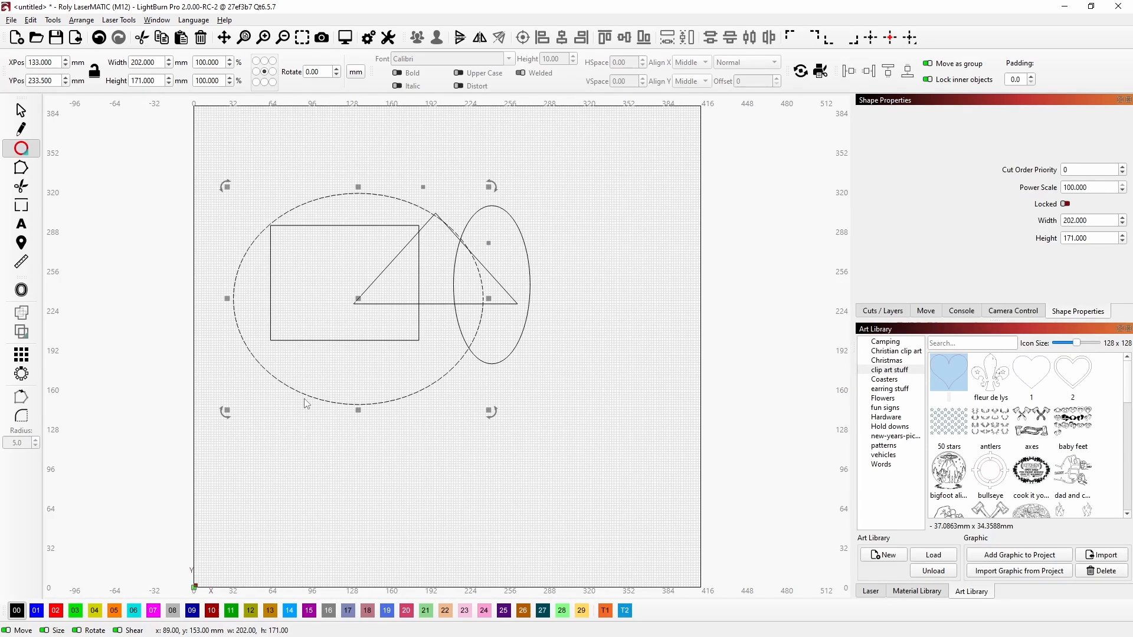
pyautogui.hotkey('ctrl', 'z')
pyautogui.press('Escape')
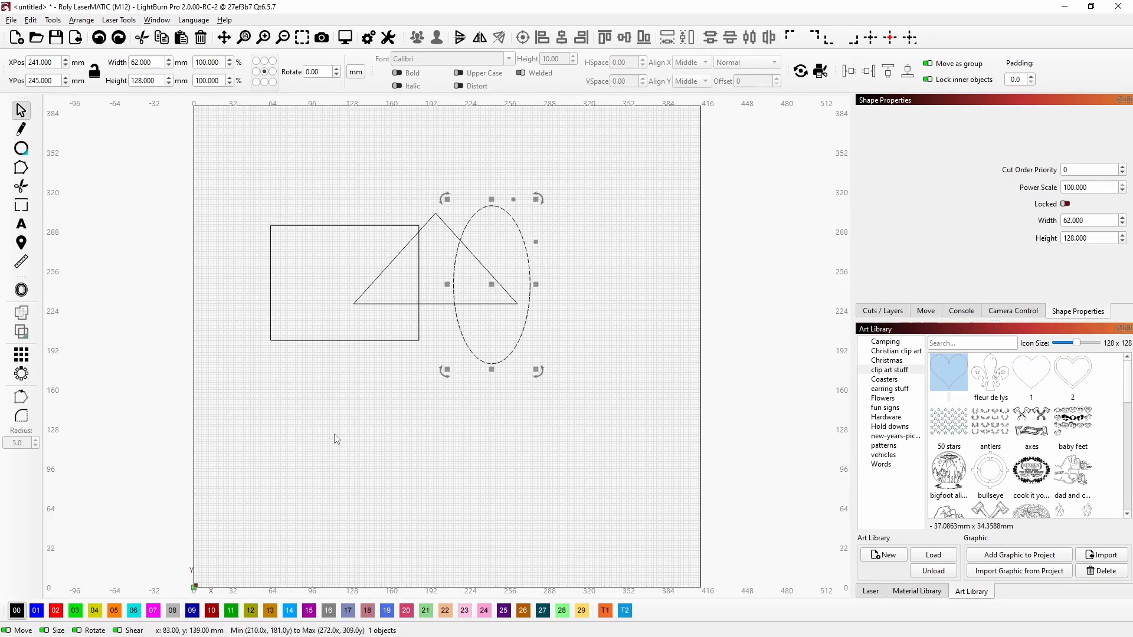
# Try welding the rectangle, triangle and ellipse into one outline twice, undoing the weld each time.
pyautogui.moveTo(531, 423); pyautogui.dragTo(324, 219)
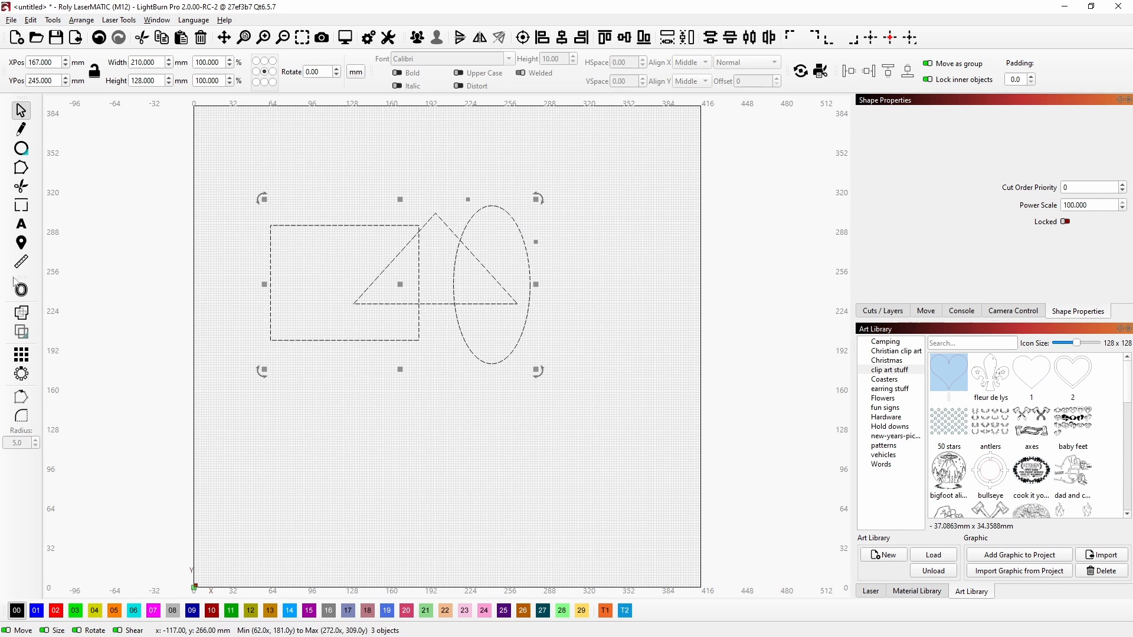
pyautogui.click(25, 316)
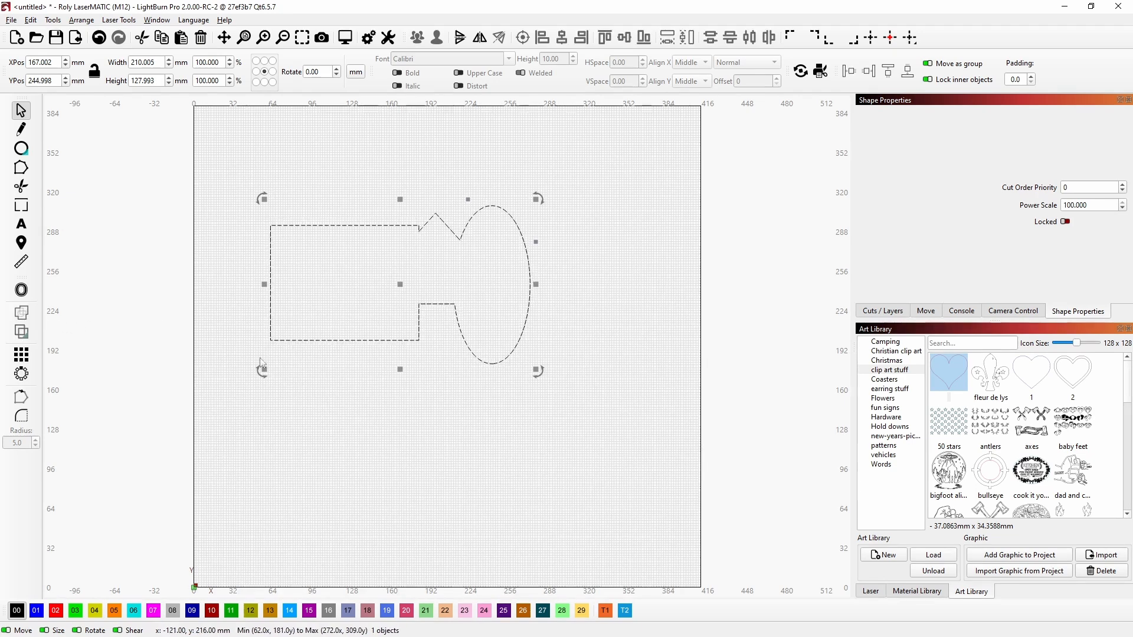
pyautogui.click(876, 313)
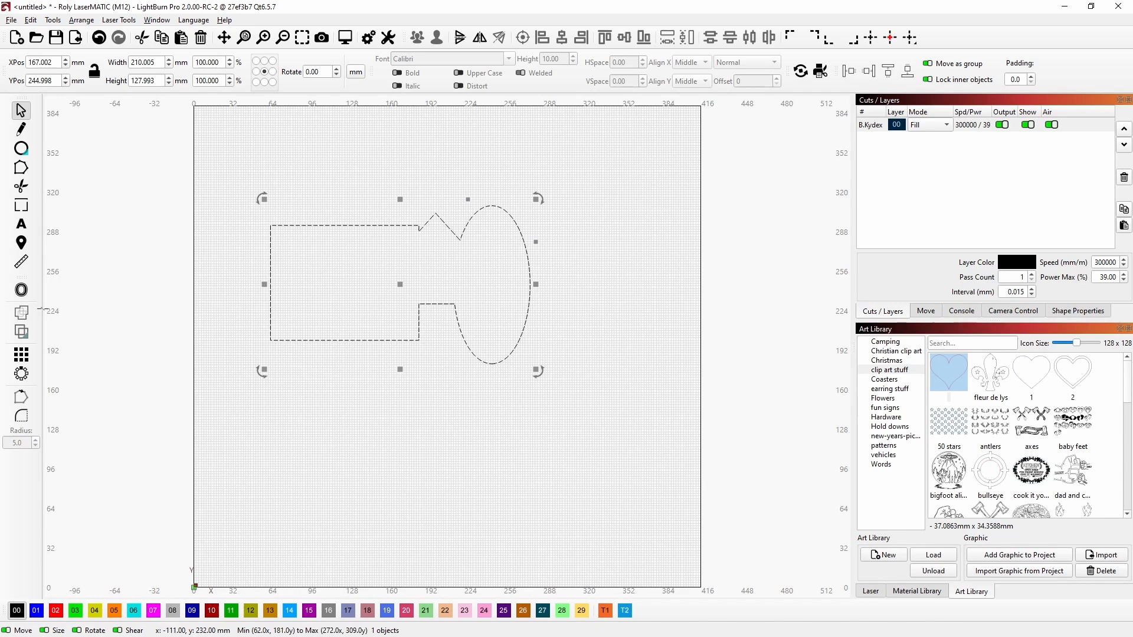
pyautogui.click(367, 265)
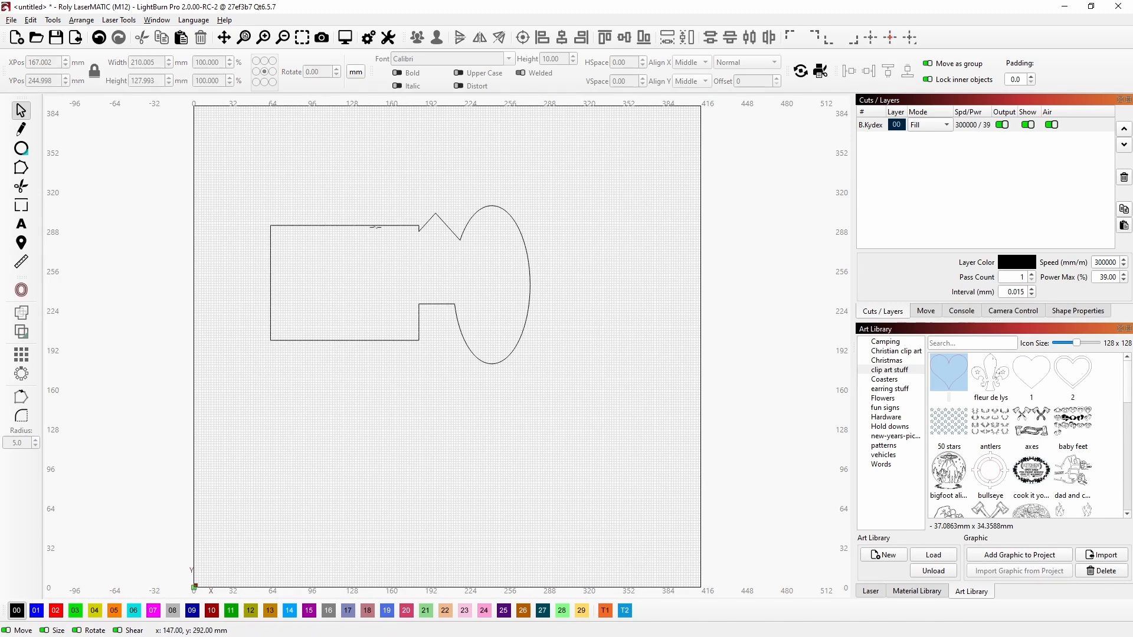
pyautogui.click(421, 269)
pyautogui.hotkey('ctrl', 'z')
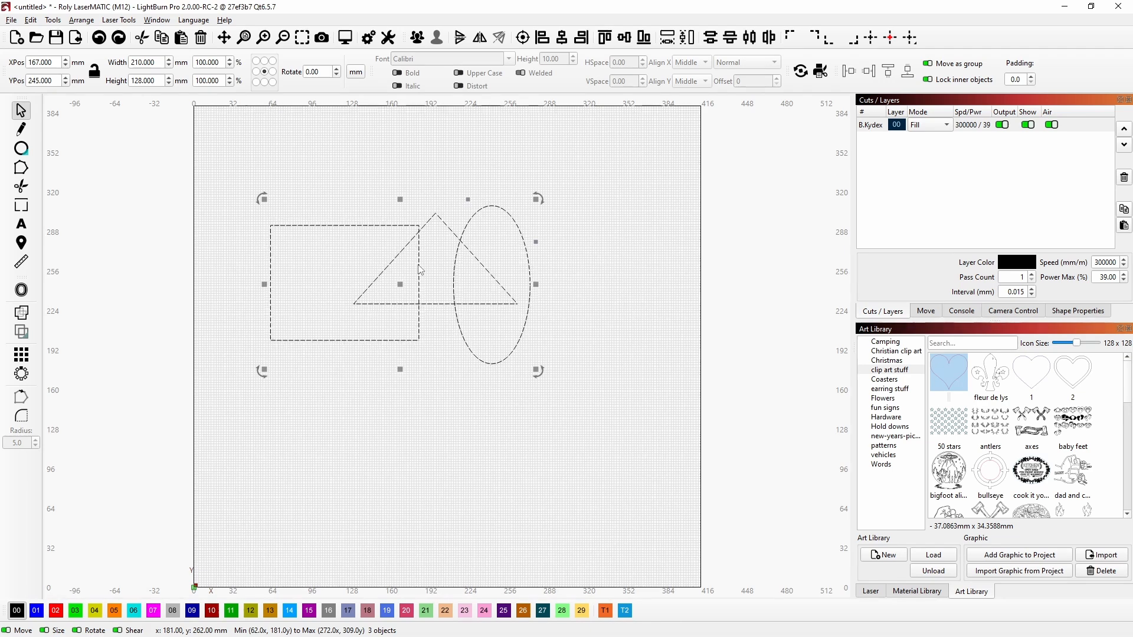
pyautogui.click(28, 316)
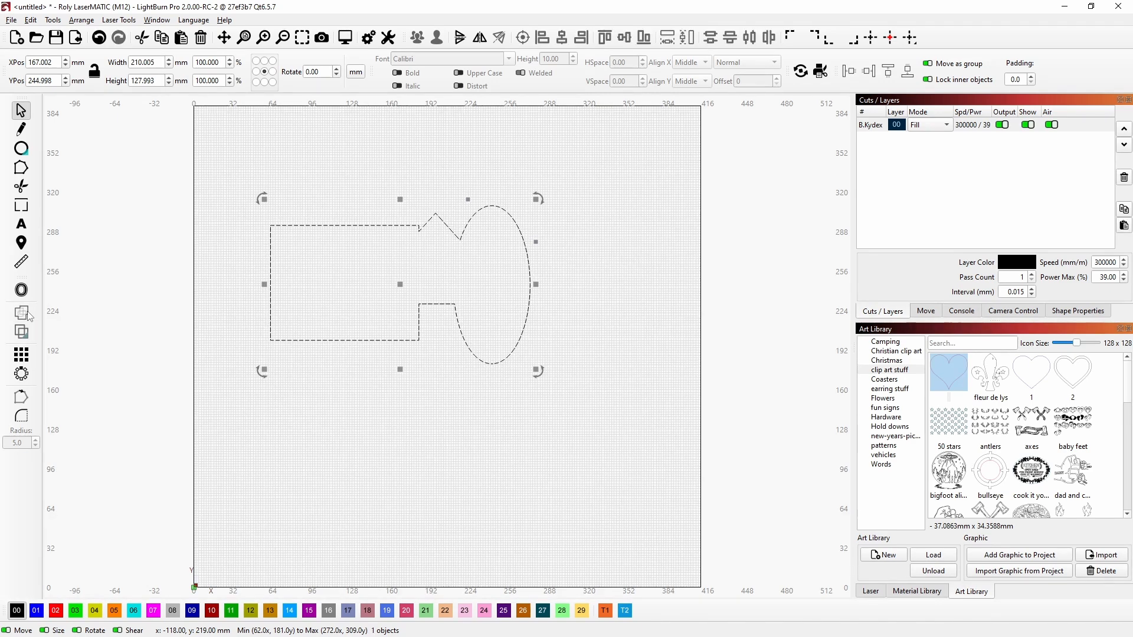
pyautogui.hotkey('ctrl', 'z')
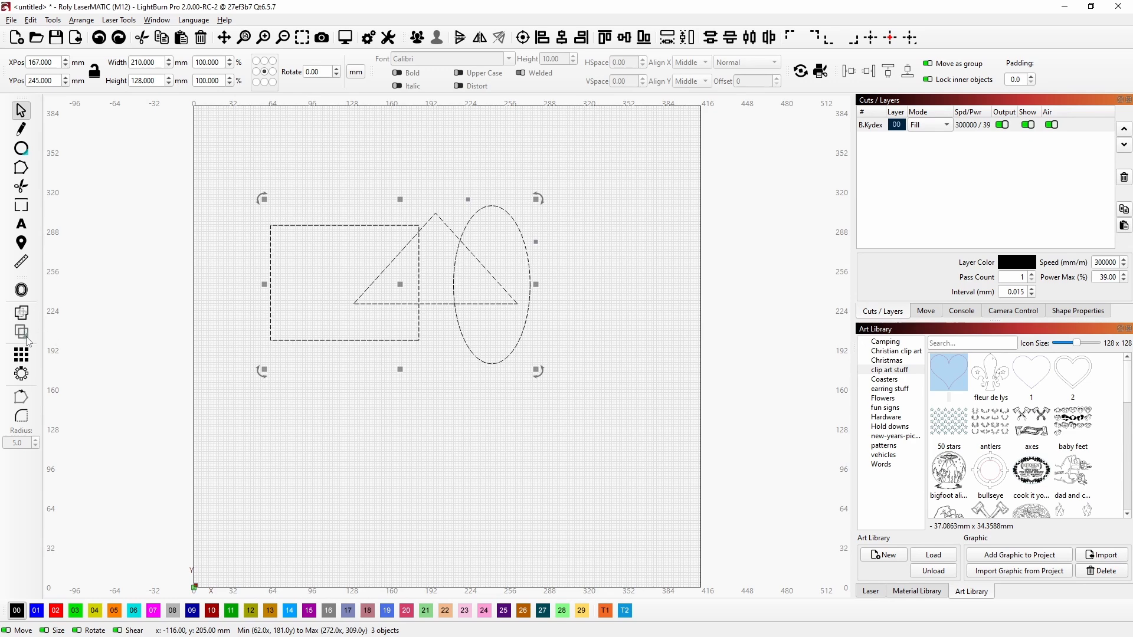
# Try a Boolean Union on the rectangle and the triangle, leaving the ellipse out, and undo it.
pyautogui.click(84, 346)
pyautogui.moveTo(418, 349); pyautogui.dragTo(381, 303)
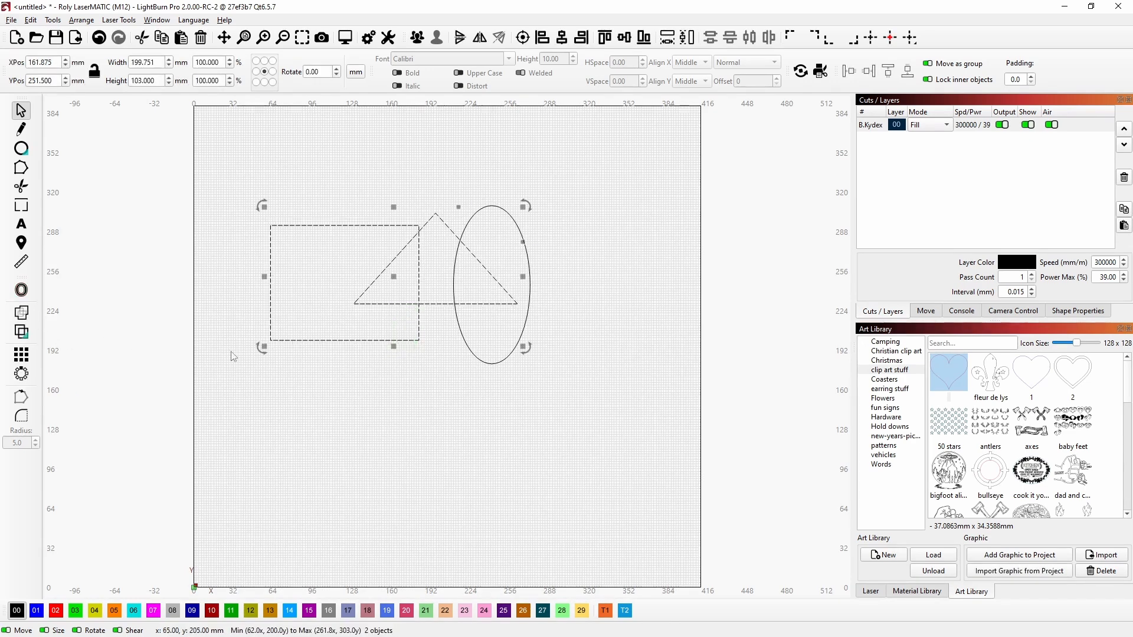
pyautogui.click(37, 332)
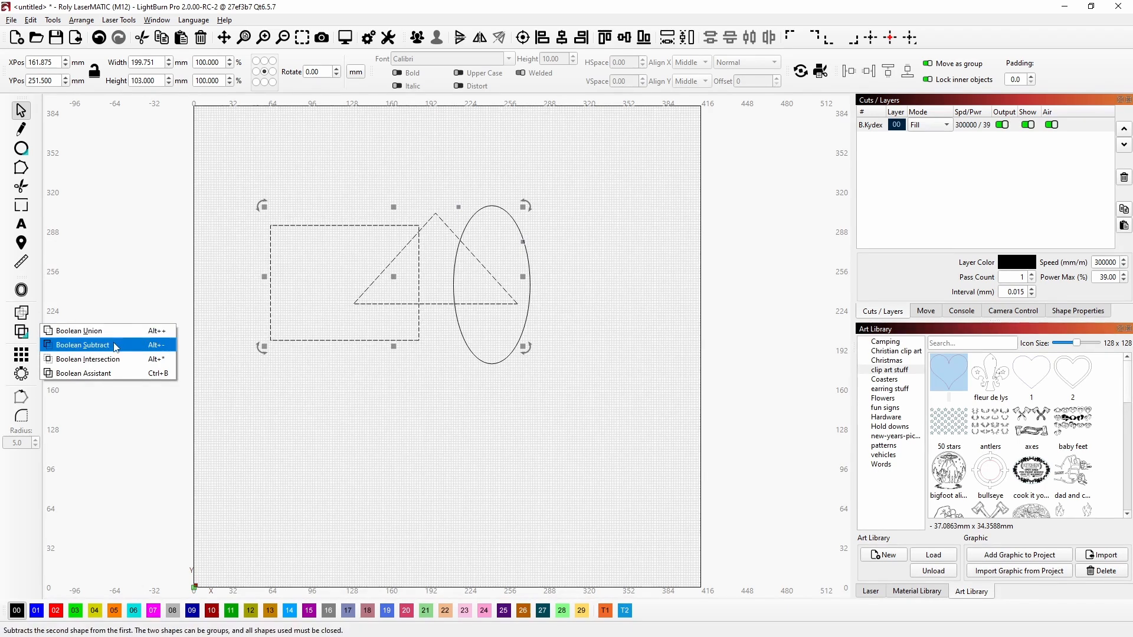
pyautogui.click(79, 331)
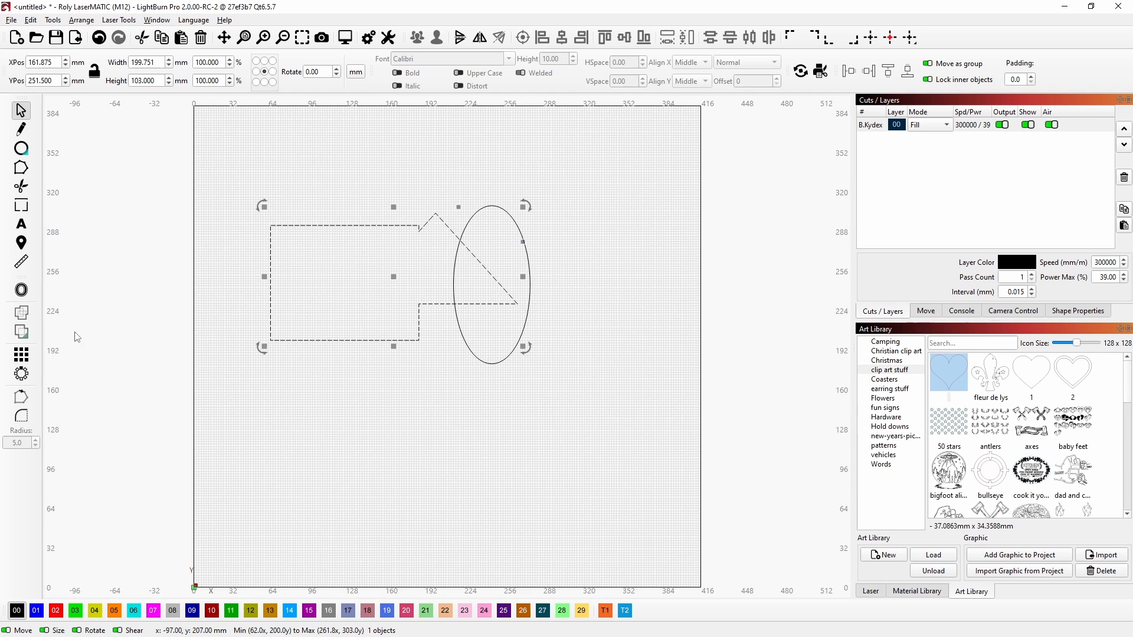
pyautogui.hotkey('ctrl', 'z')
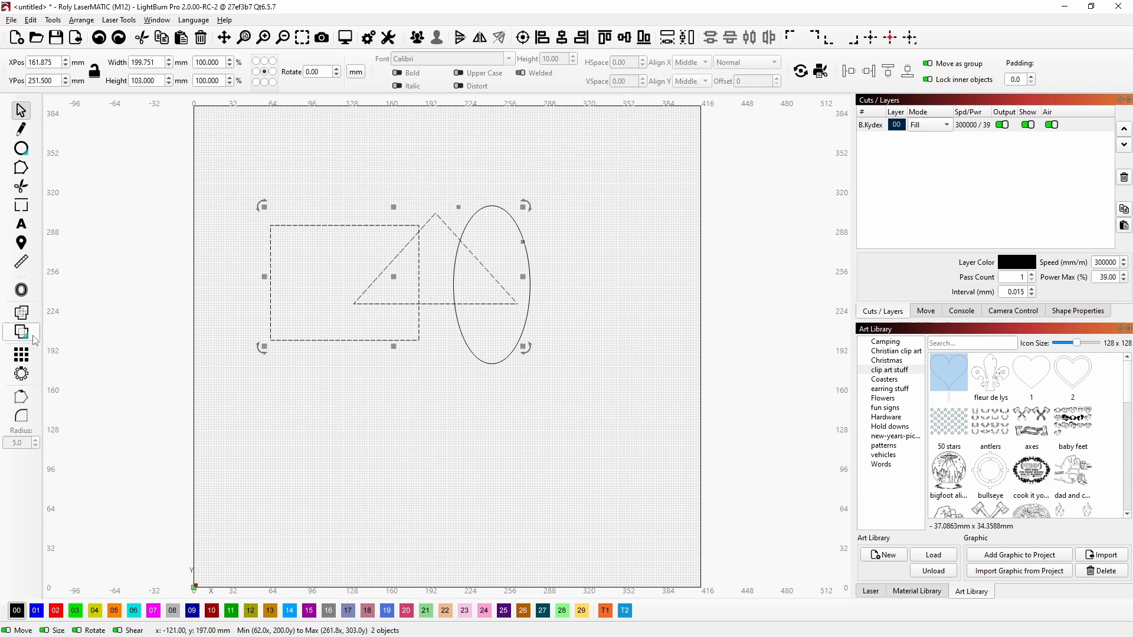
# Try Boolean Subtract and Boolean Intersection on the rectangle and triangle, undoing each result.
pyautogui.click(22, 332)
pyautogui.click(96, 348)
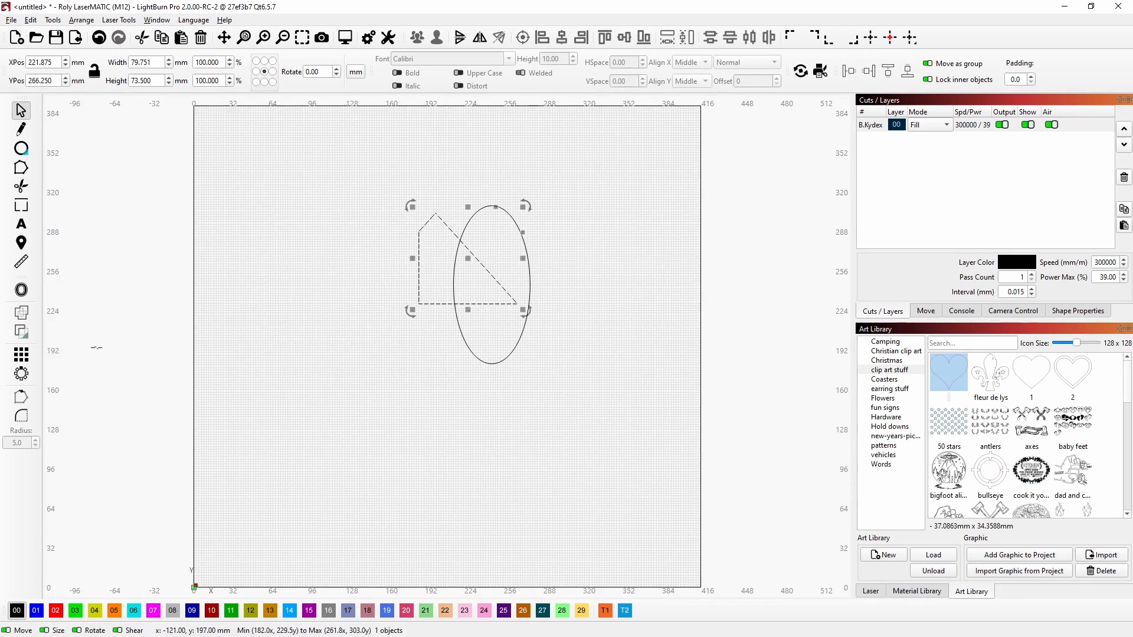
pyautogui.hotkey('ctrl', 'z')
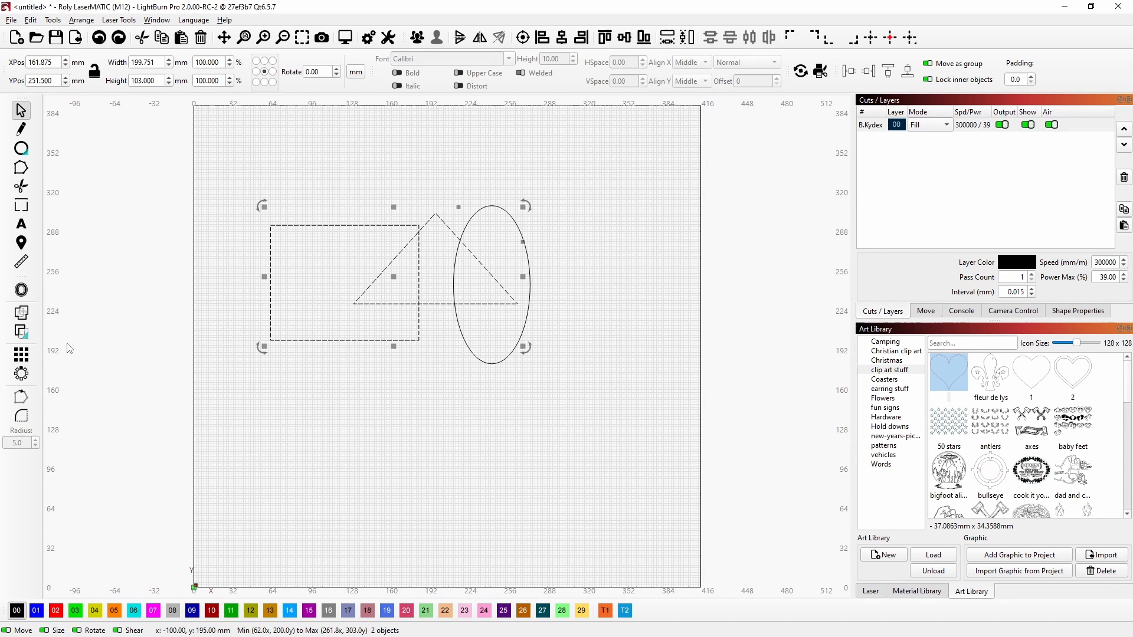
pyautogui.click(21, 332)
pyautogui.click(142, 359)
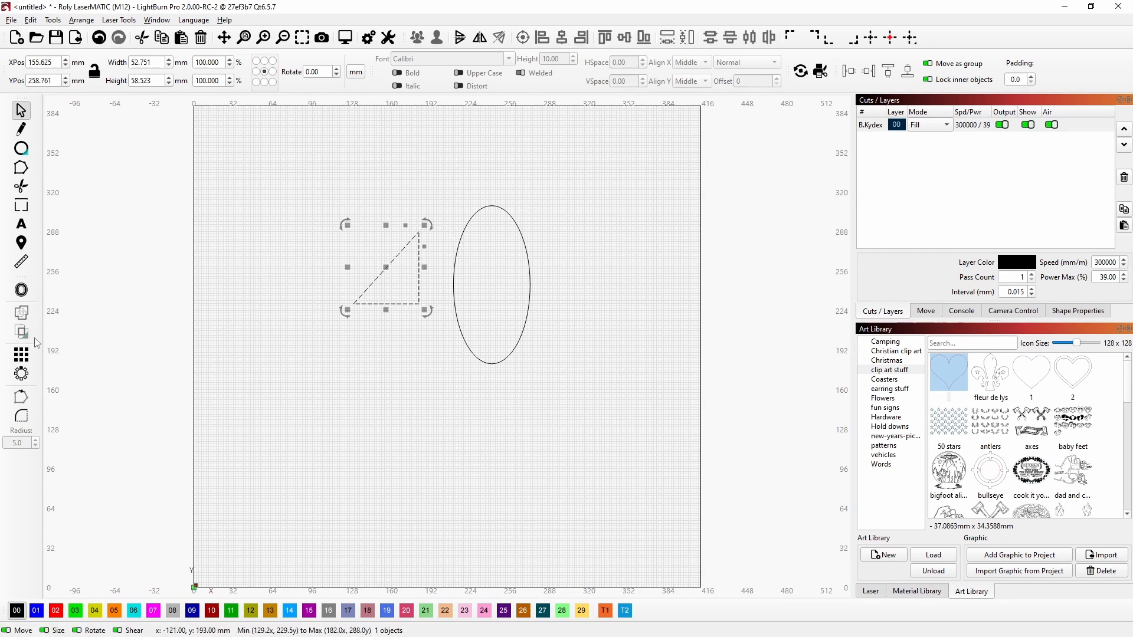
pyautogui.hotkey('ctrl', 'z')
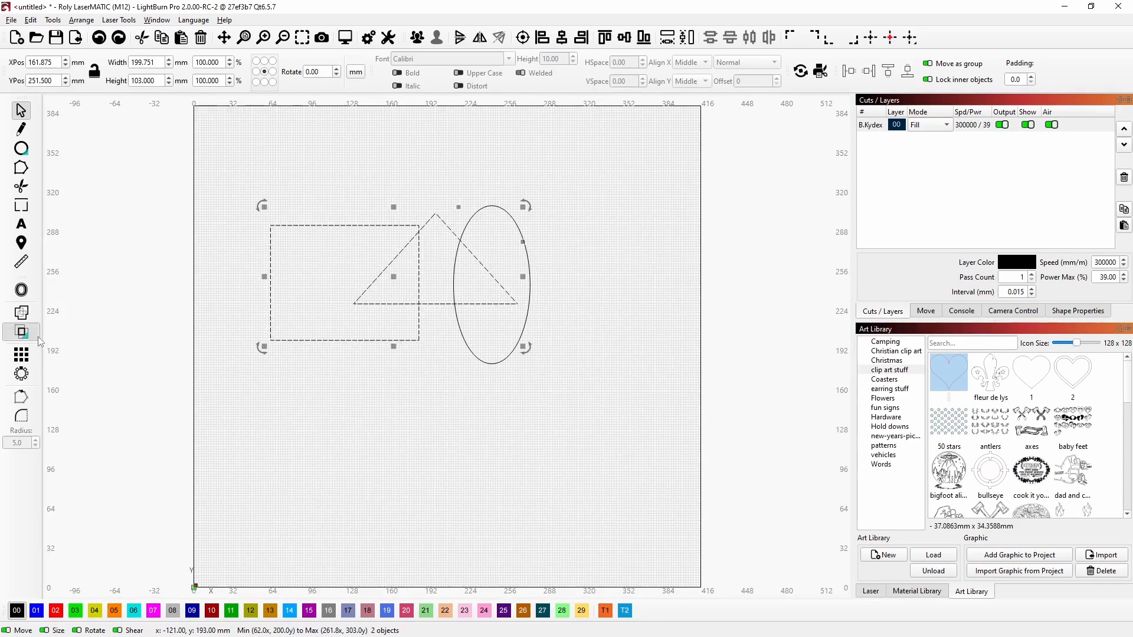
# Preview the Boolean Assistant's operations on the rectangle and triangle and apply Subtract B - A.
pyautogui.click(21, 332)
pyautogui.click(90, 371)
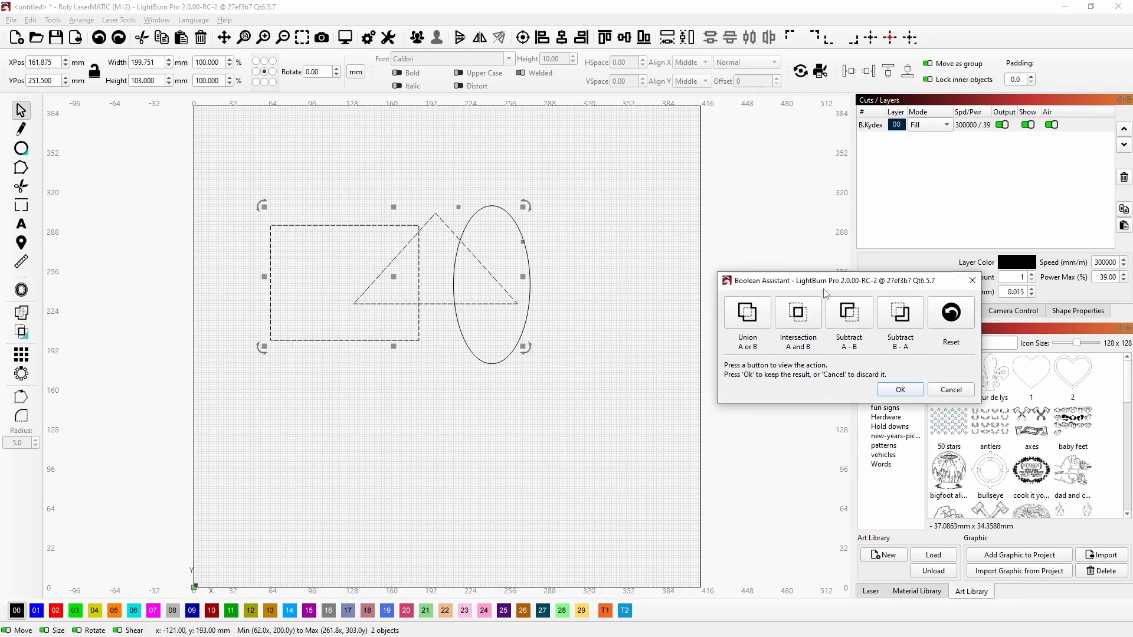
pyautogui.moveTo(850, 285); pyautogui.dragTo(342, 402)
pyautogui.click(253, 426)
pyautogui.click(327, 425)
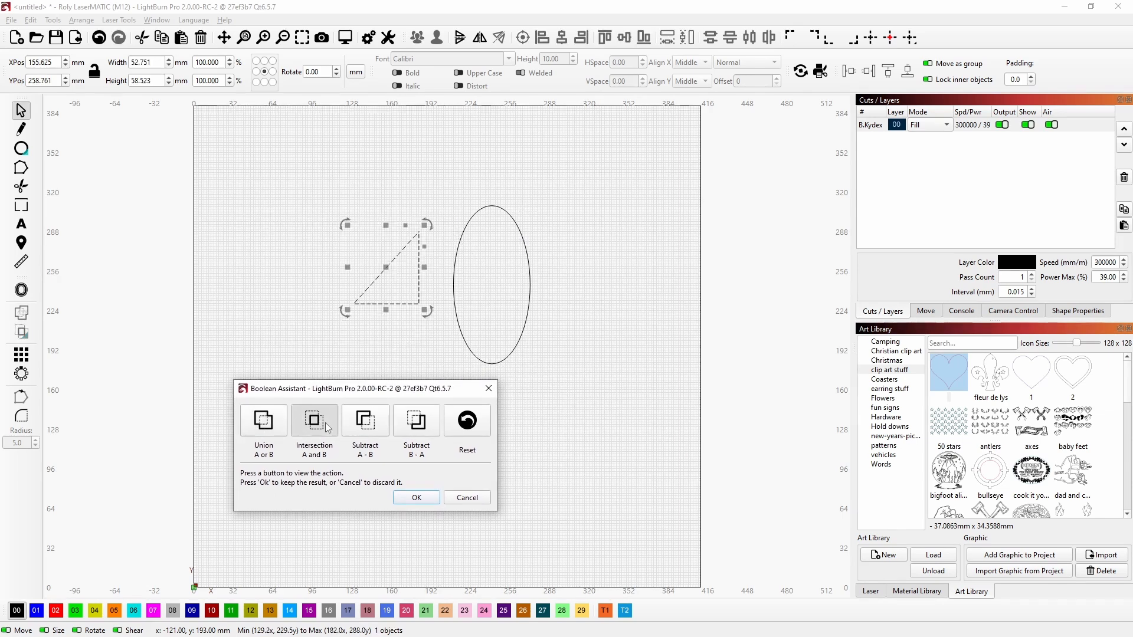
pyautogui.click(372, 421)
pyautogui.click(416, 420)
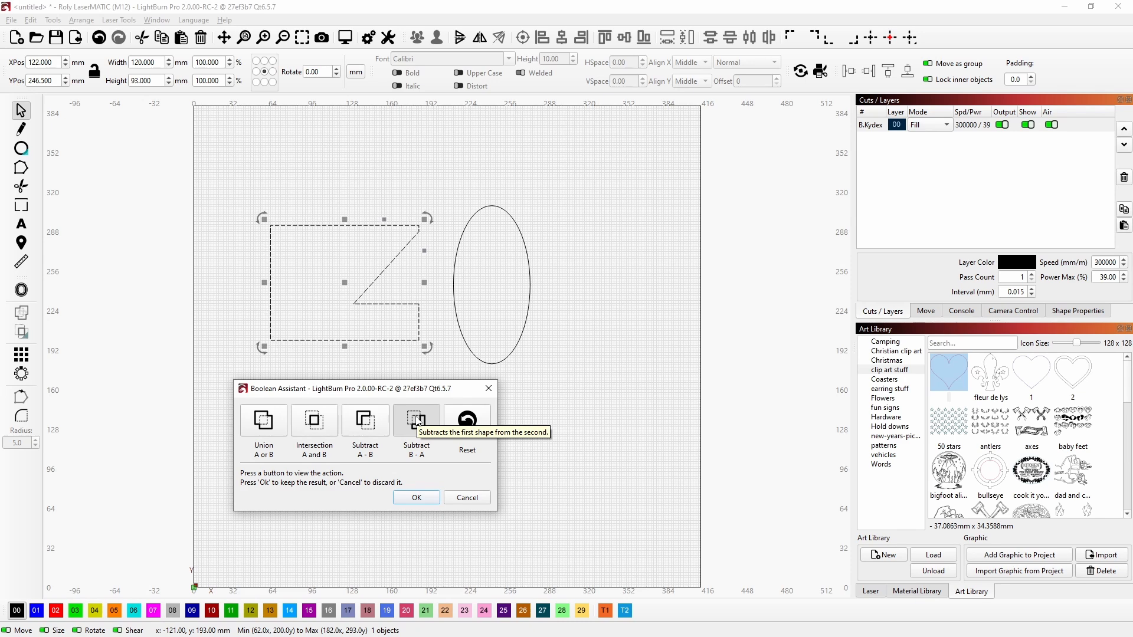
pyautogui.click(416, 498)
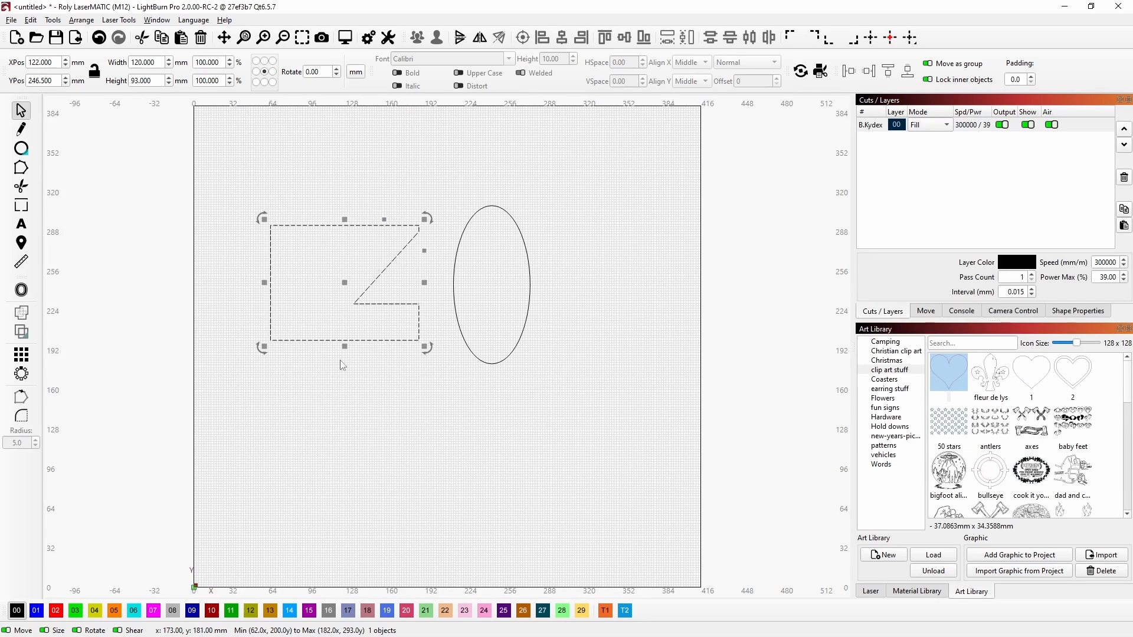
# Offset the ellipse outward by 5.25 mm with outer shapes only, selecting the result and deleting the original.
pyautogui.click(502, 362)
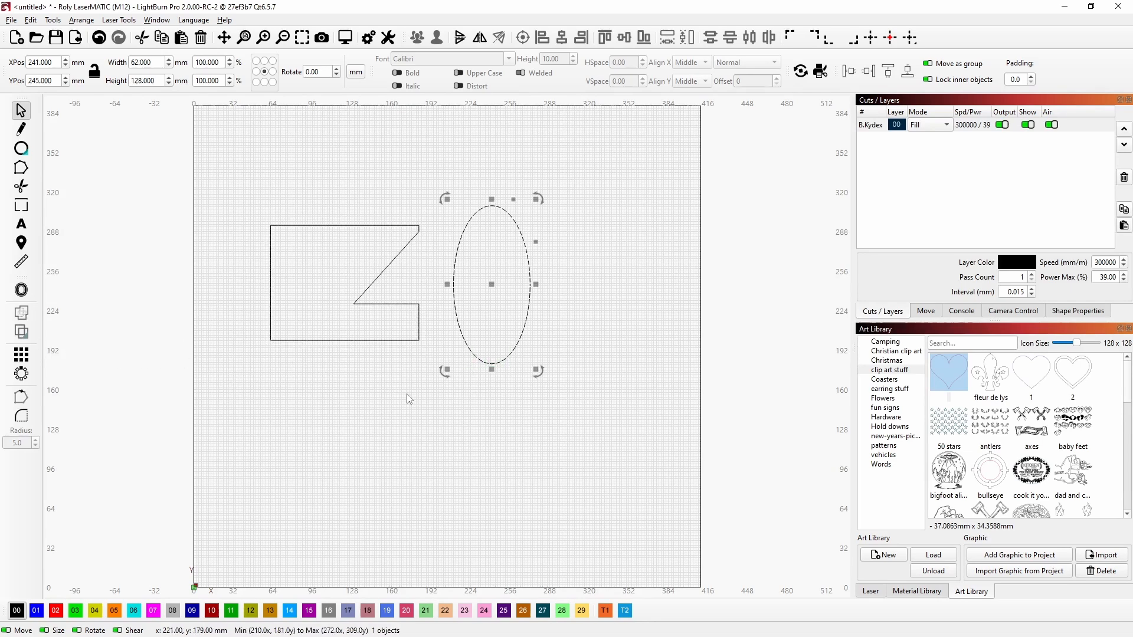
pyautogui.click(22, 290)
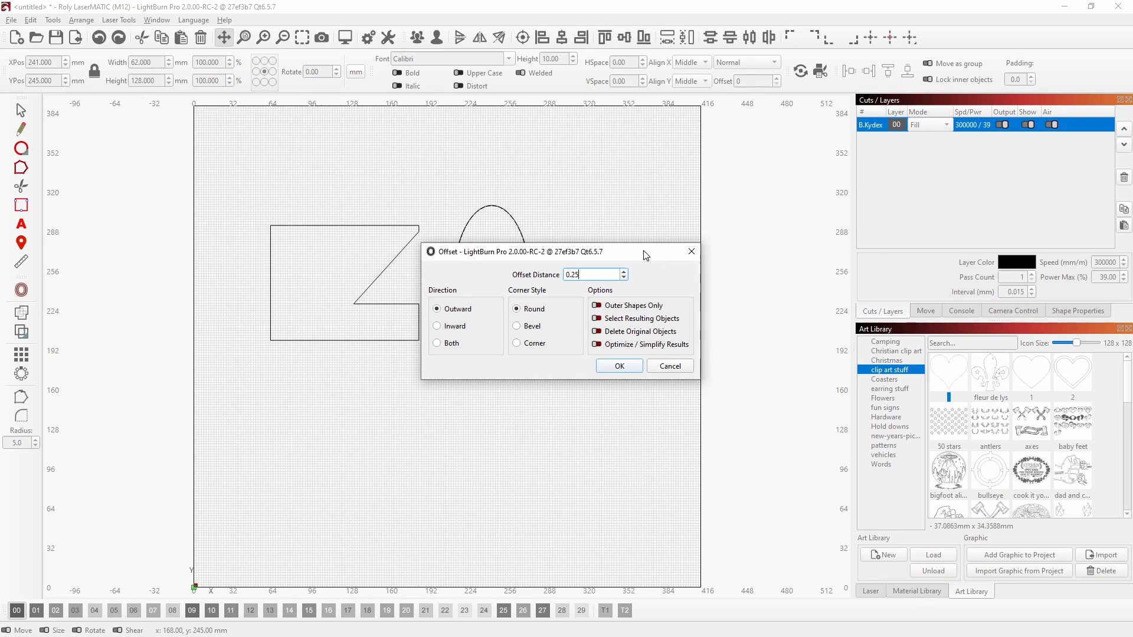
pyautogui.moveTo(646, 255); pyautogui.dragTo(653, 255)
pyautogui.moveTo(637, 325); pyautogui.dragTo(622, 366)
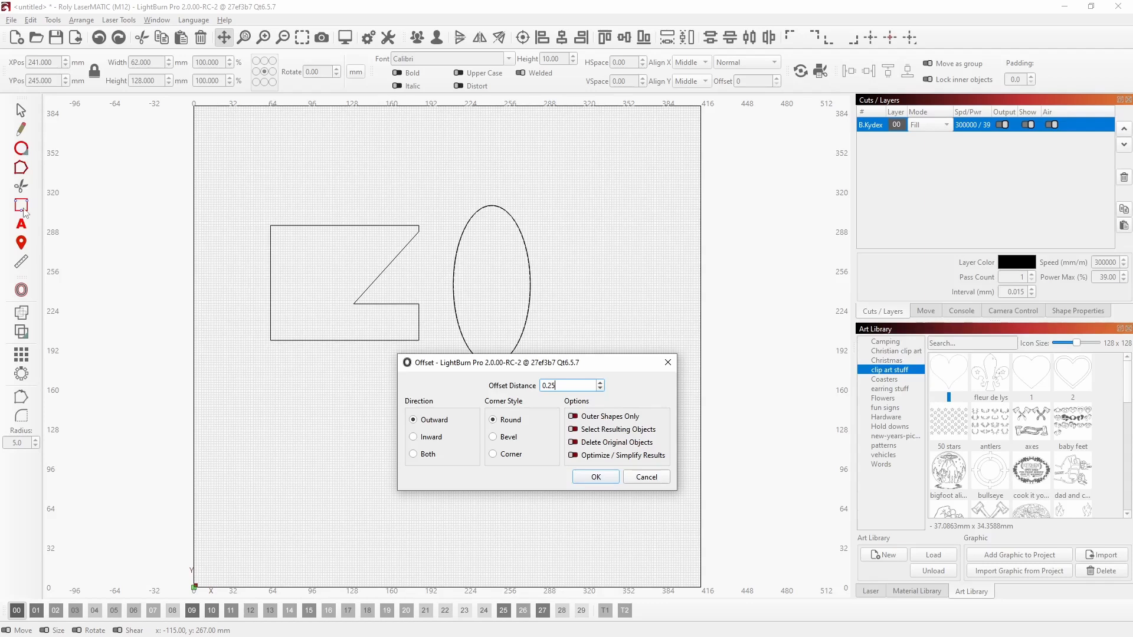
pyautogui.moveTo(583, 371); pyautogui.dragTo(526, 405)
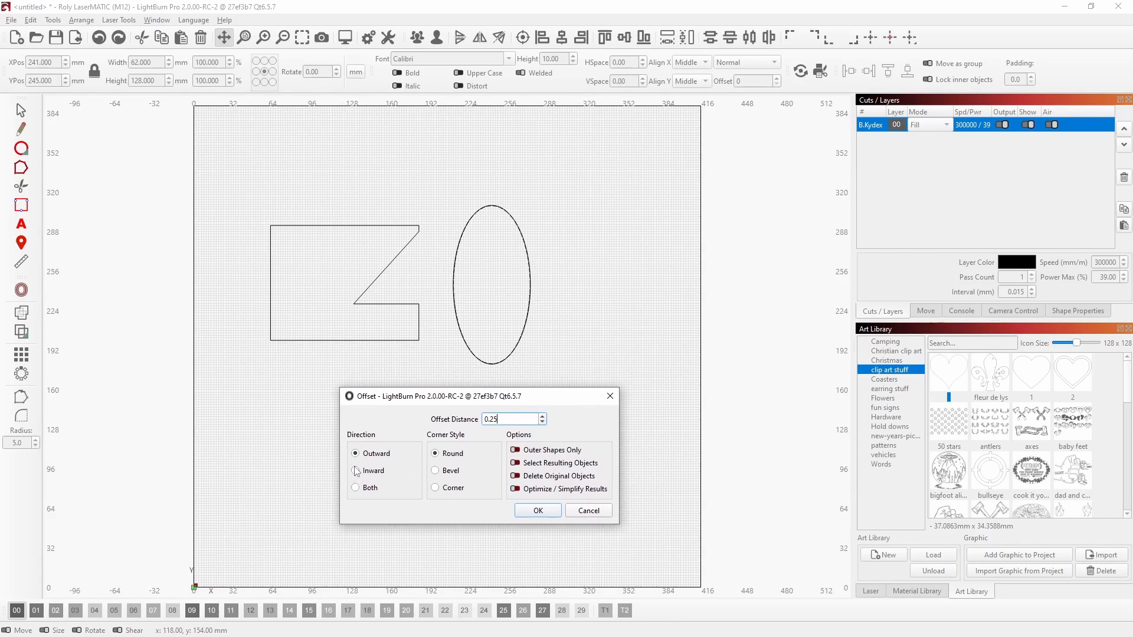
pyautogui.scroll(4, 543, 419)
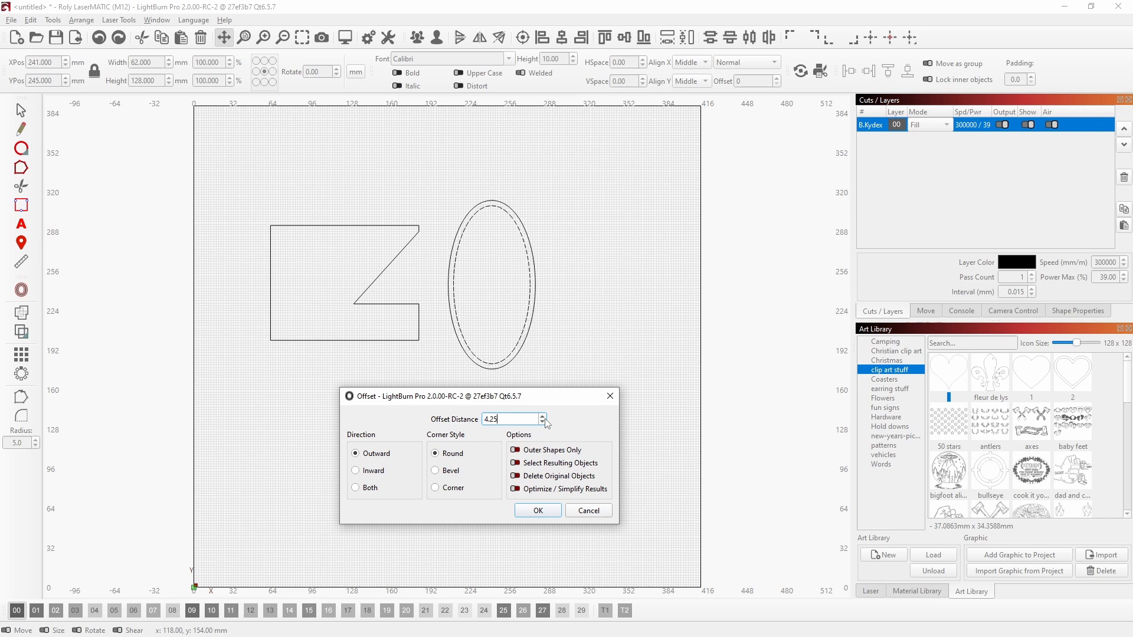
pyautogui.scroll(1, 547, 422)
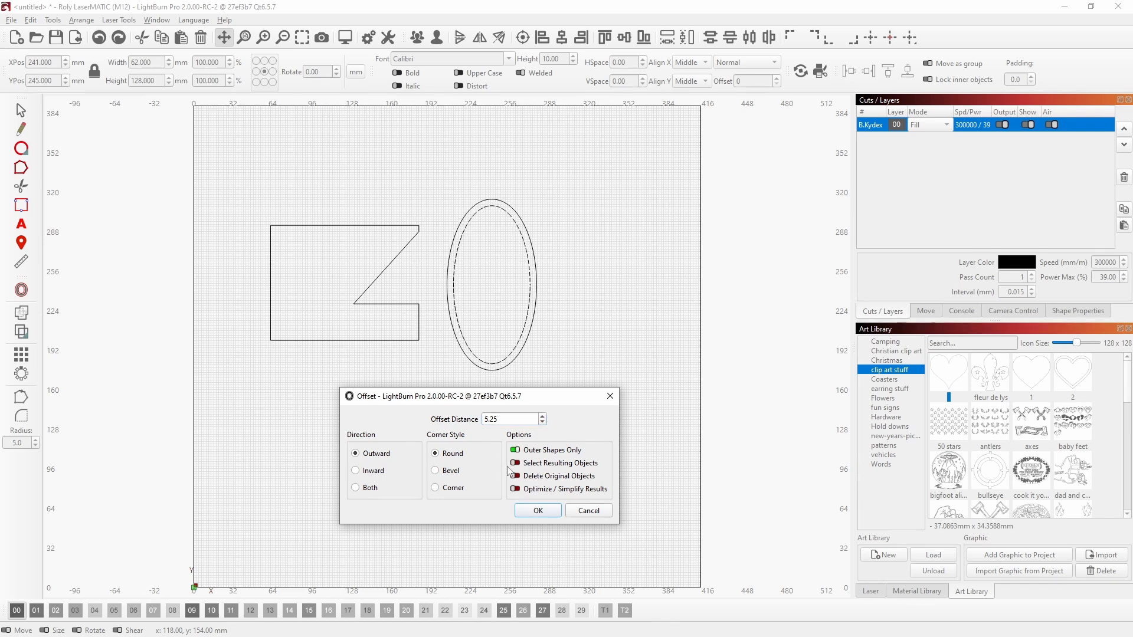
pyautogui.click(517, 476)
pyautogui.click(517, 464)
pyautogui.click(537, 511)
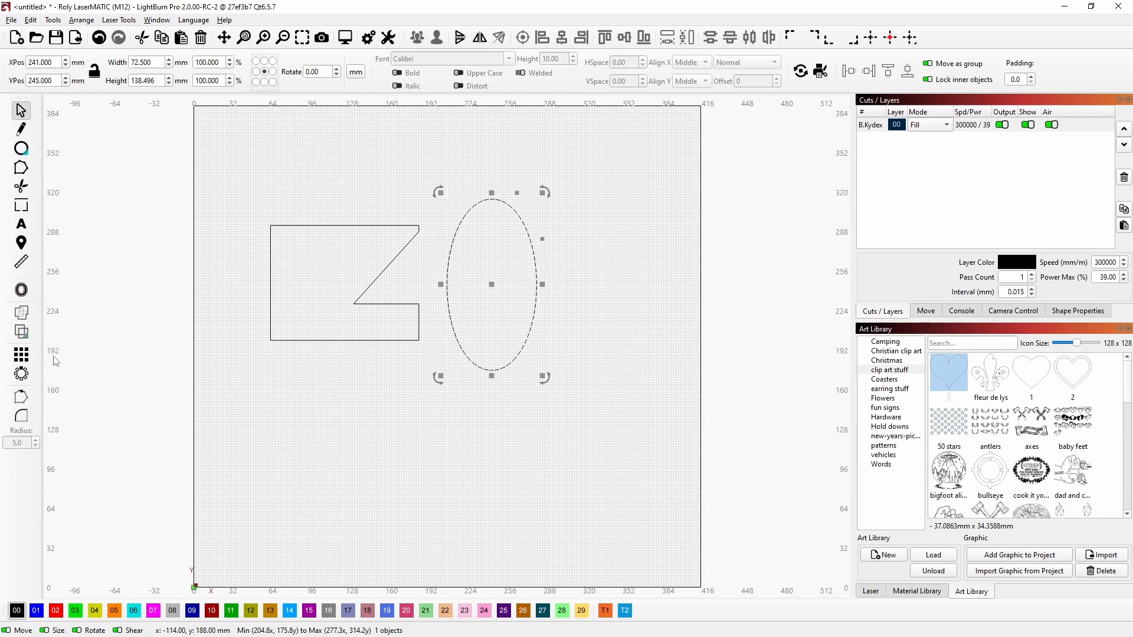
# Draw a triangle about 190 by 94 mm in the upper part of the empty workspace.
pyautogui.click(21, 149)
pyautogui.click(38, 146)
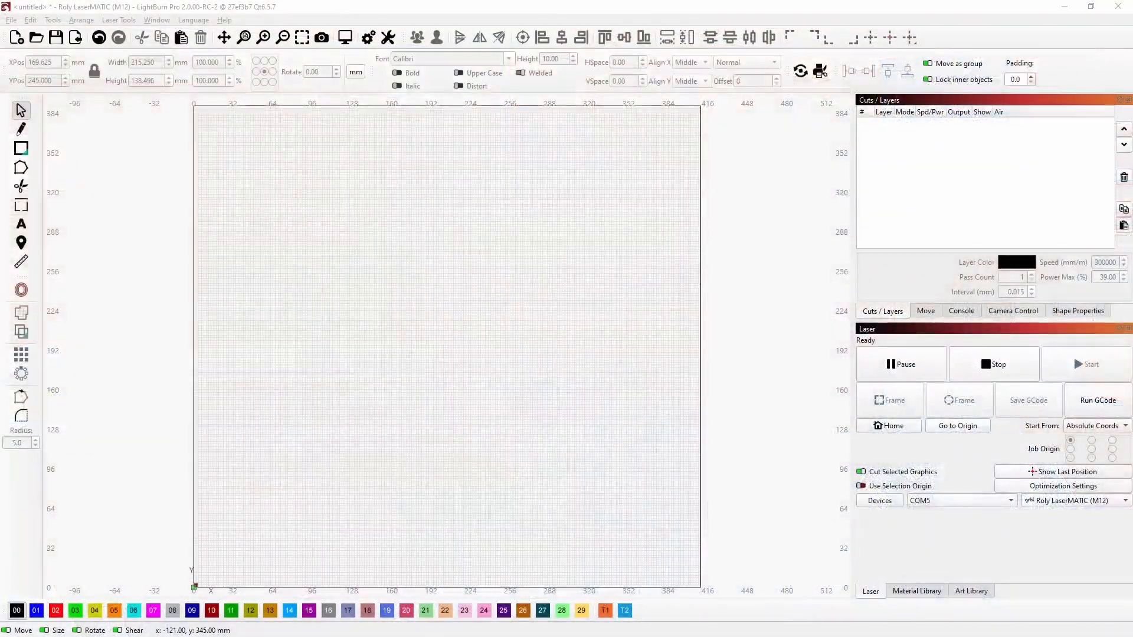
pyautogui.click(21, 148)
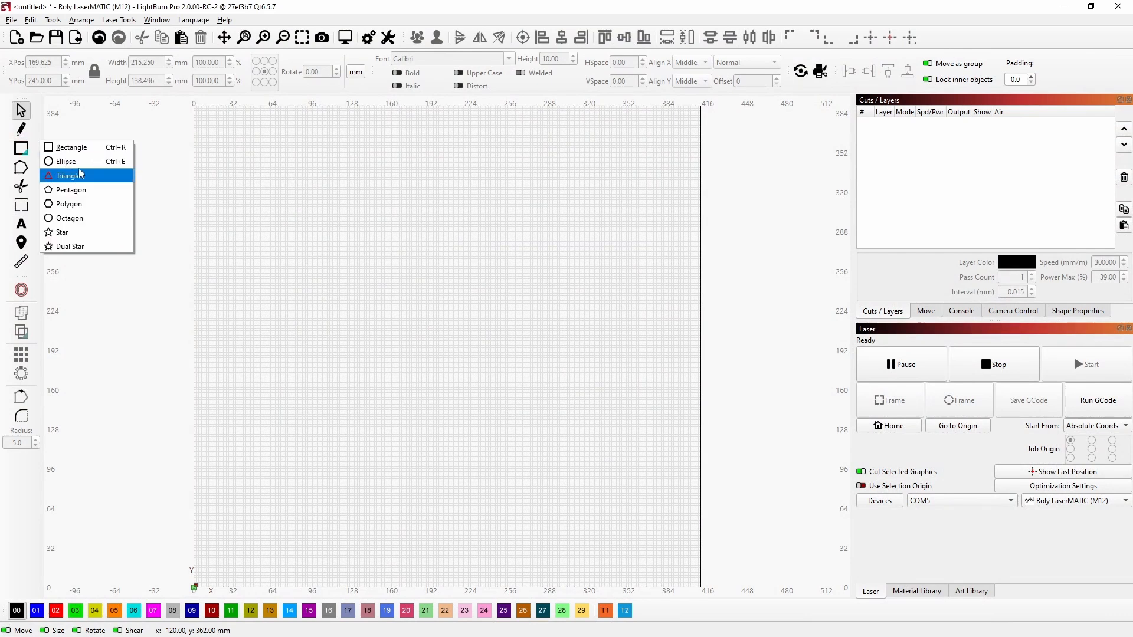
pyautogui.click(68, 176)
pyautogui.moveTo(349, 212); pyautogui.dragTo(584, 328)
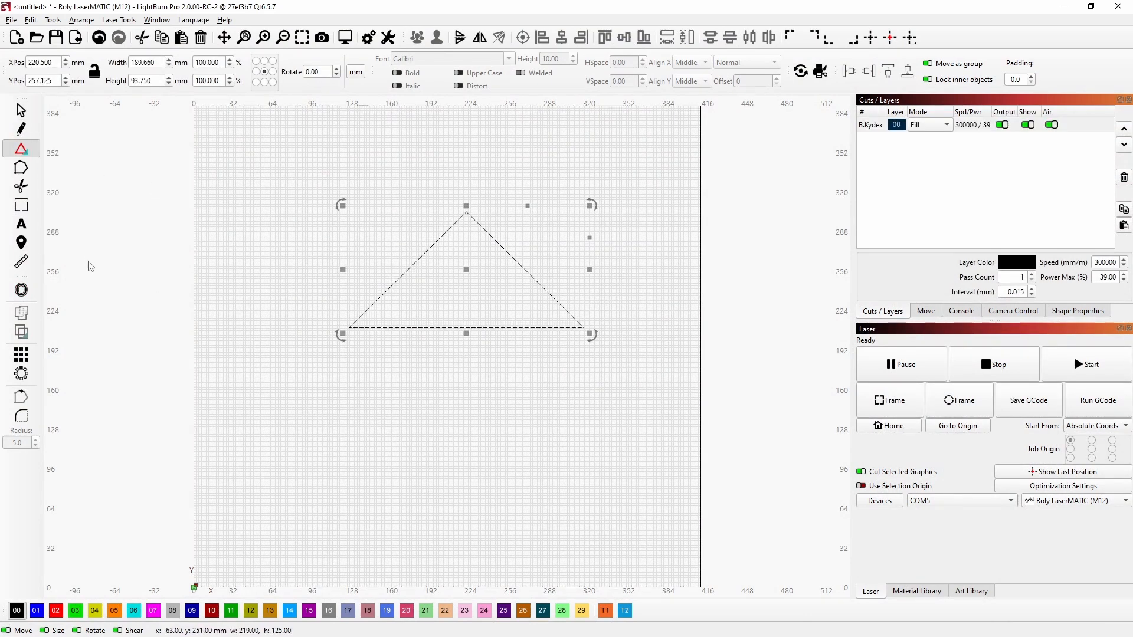
pyautogui.click(124, 256)
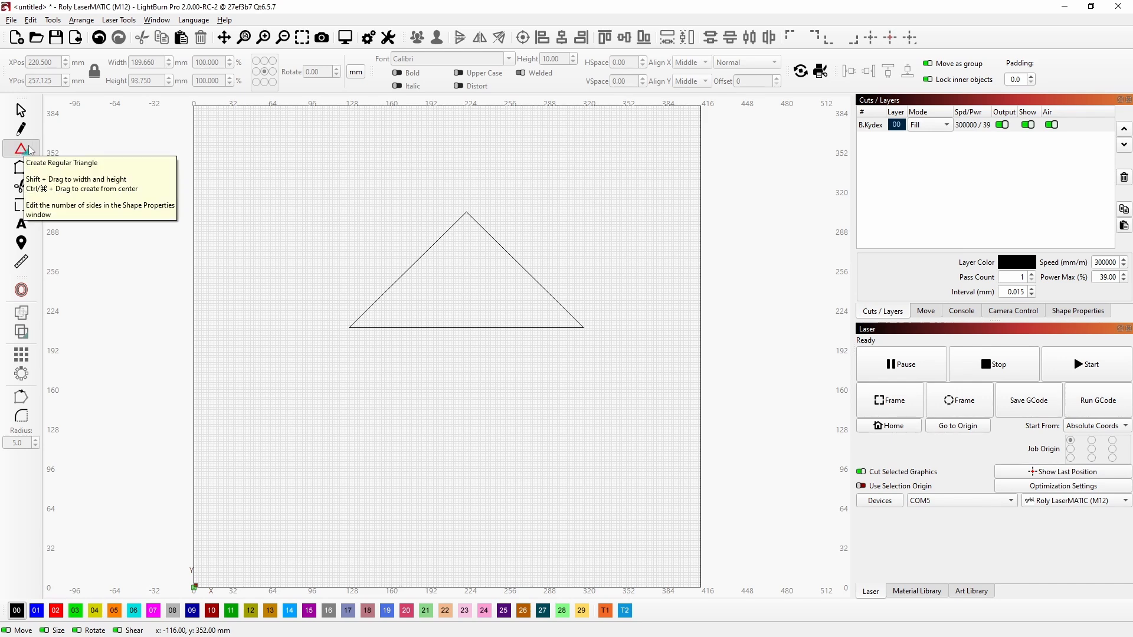
# Draw three overlapping ellipses over the triangle's left half, the first about 125 by 90 mm and the last about 43 by 52 mm.
pyautogui.click(21, 151)
pyautogui.click(73, 167)
pyautogui.moveTo(340, 240); pyautogui.dragTo(495, 351)
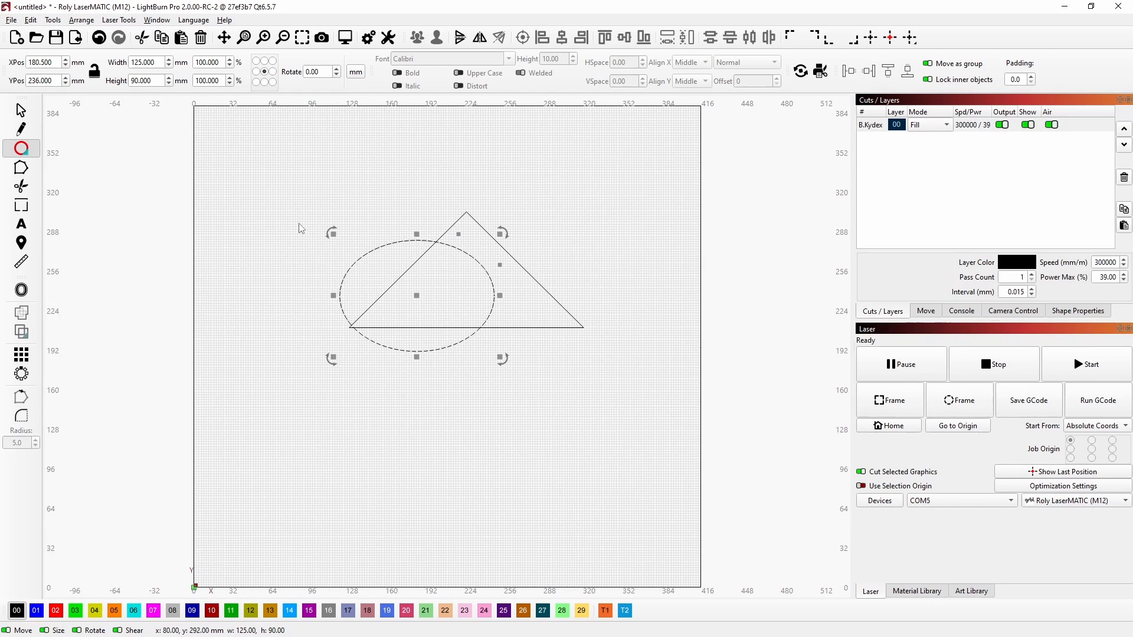
pyautogui.moveTo(301, 222); pyautogui.dragTo(409, 315)
pyautogui.moveTo(417, 189); pyautogui.dragTo(470, 253)
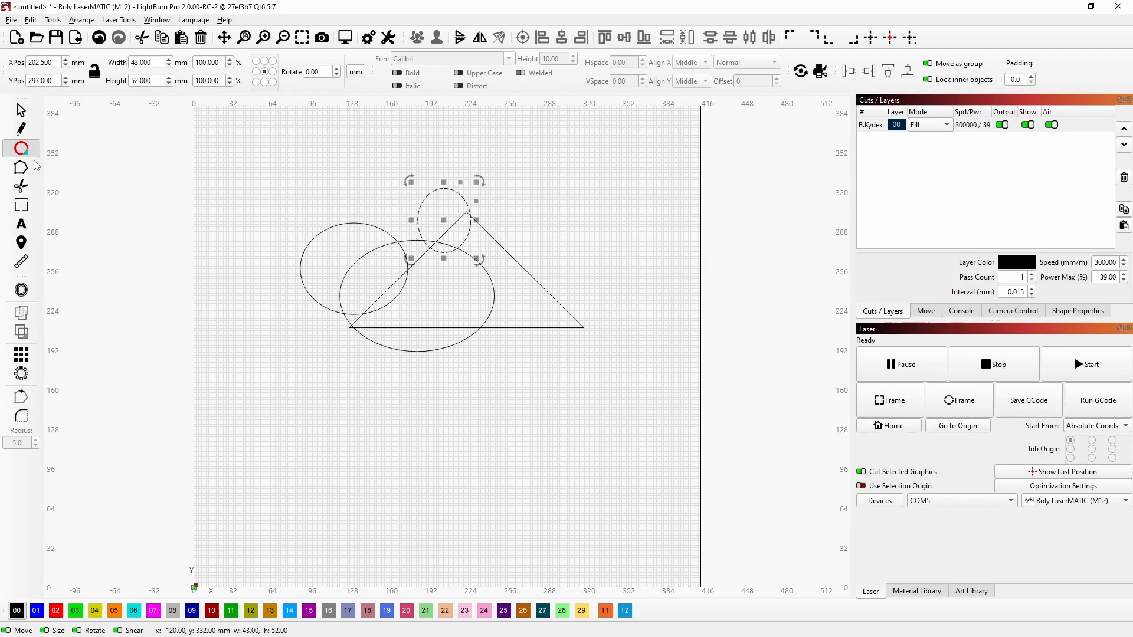
pyautogui.click(20, 148)
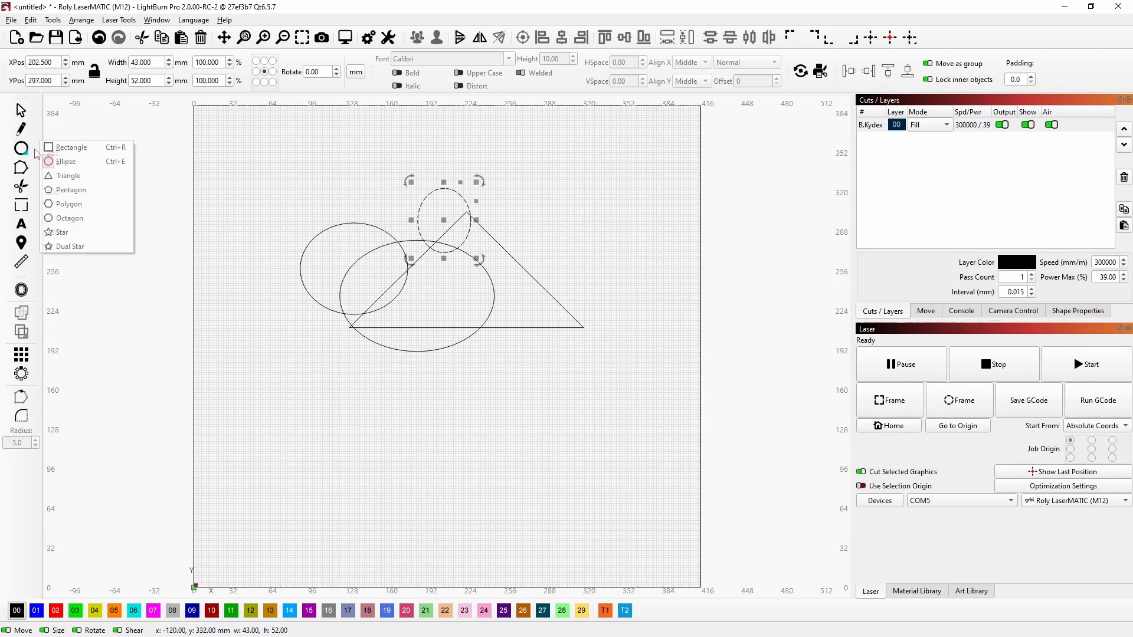
# Delete the triangle and all three ellipses from the workspace.
pyautogui.click(19, 111)
pyautogui.moveTo(569, 402); pyautogui.dragTo(226, 191)
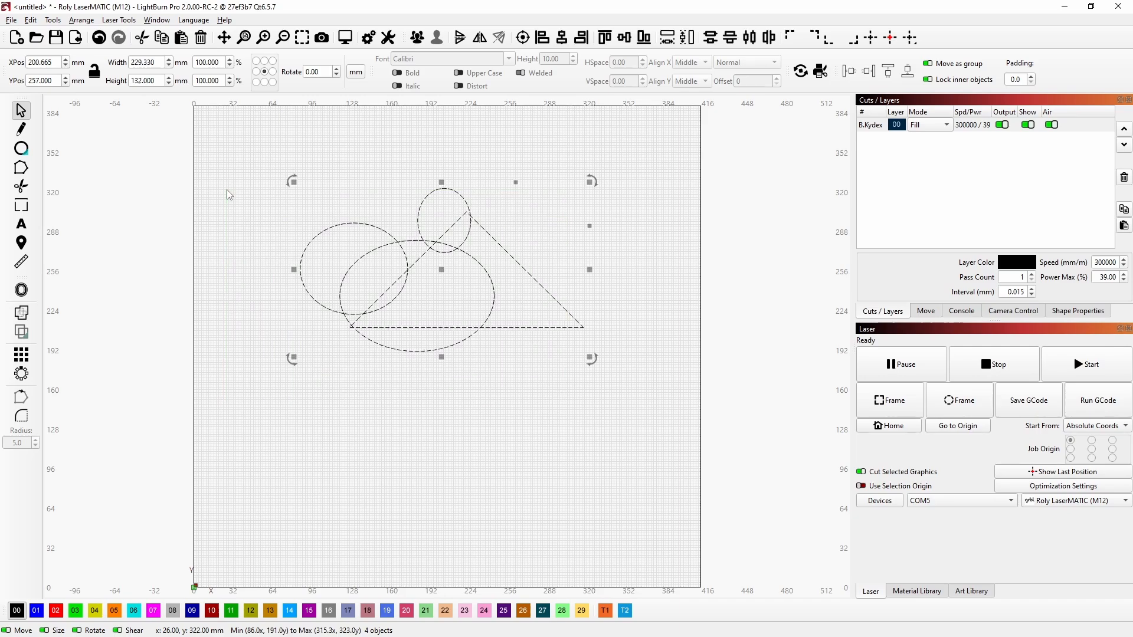
pyautogui.press('Delete')
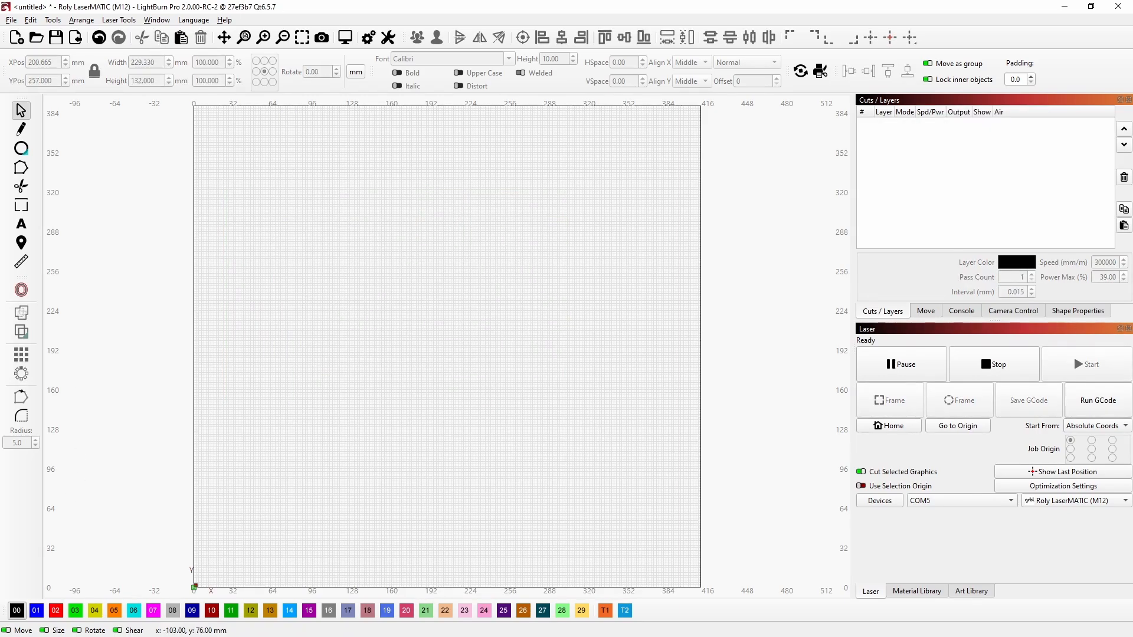